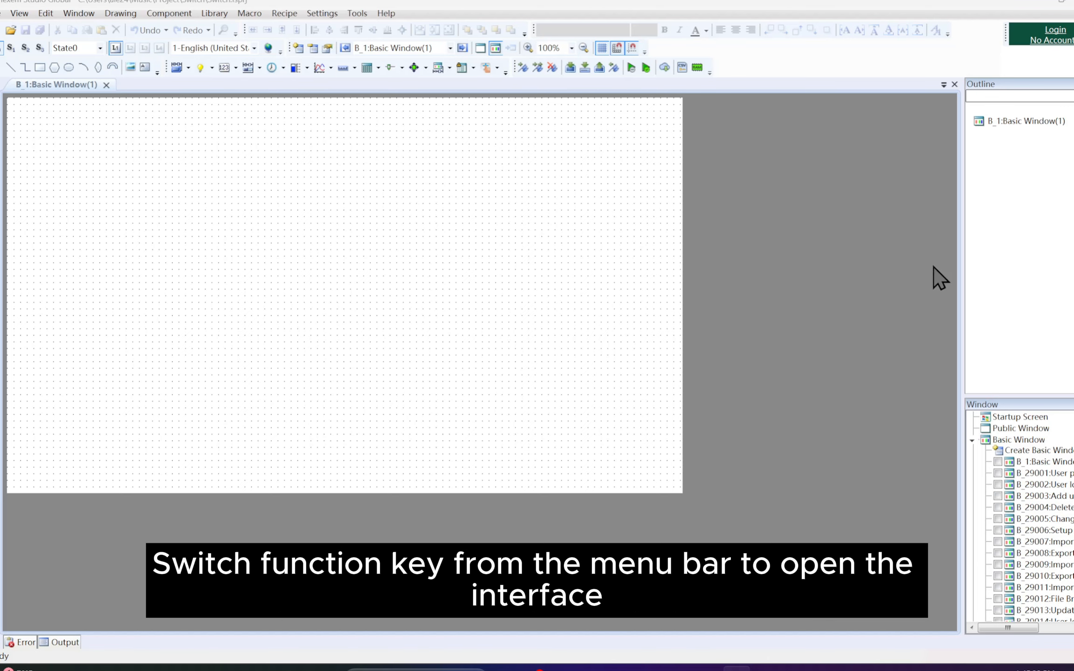
Start a new Function Key switch component with its function setting on Keyboard Function.
left_click(173, 14)
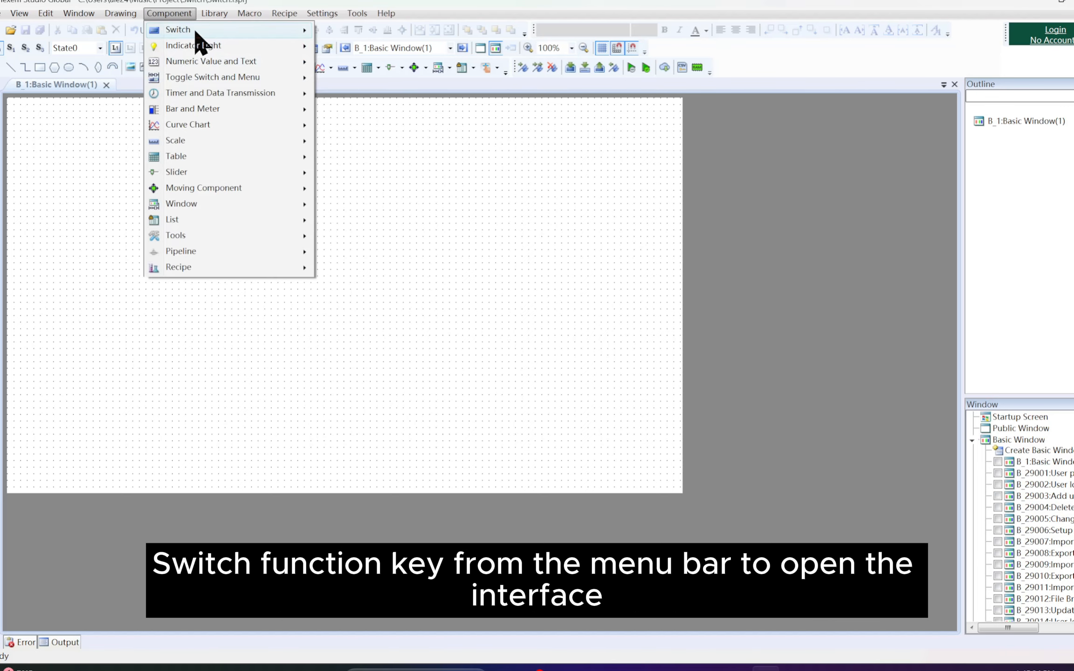
mouse_move(228, 30)
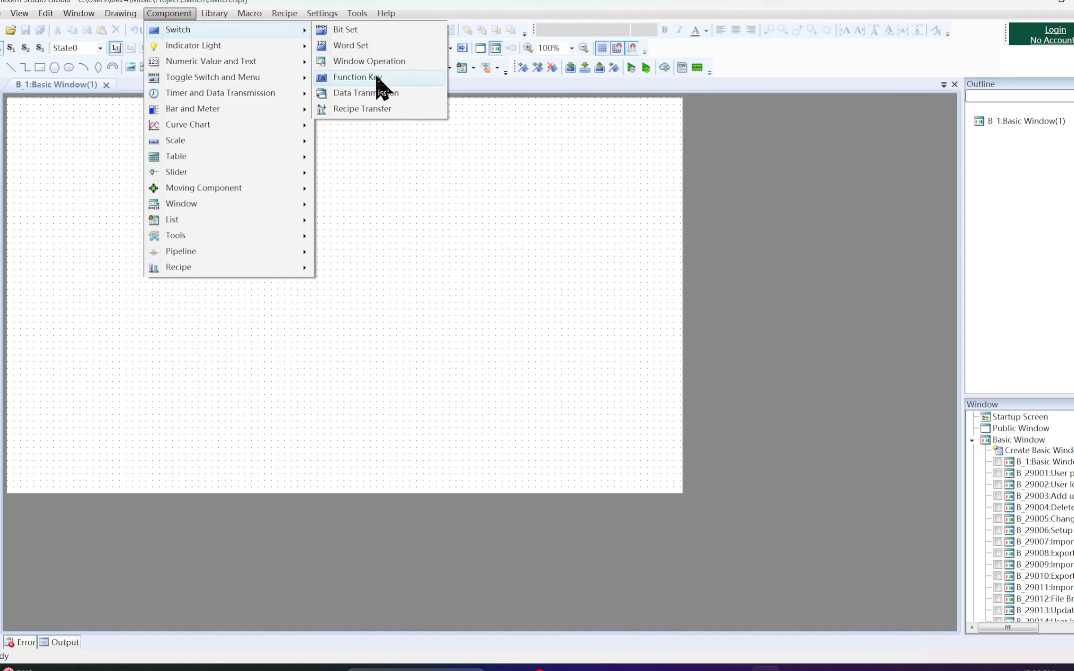
left_click(375, 78)
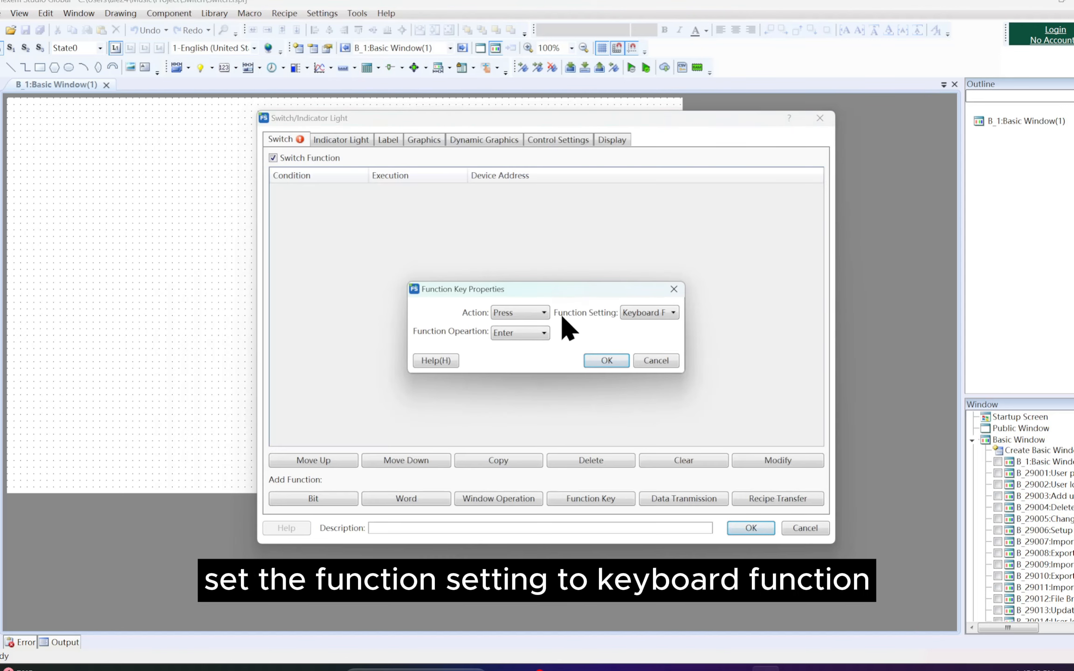
left_click(671, 312)
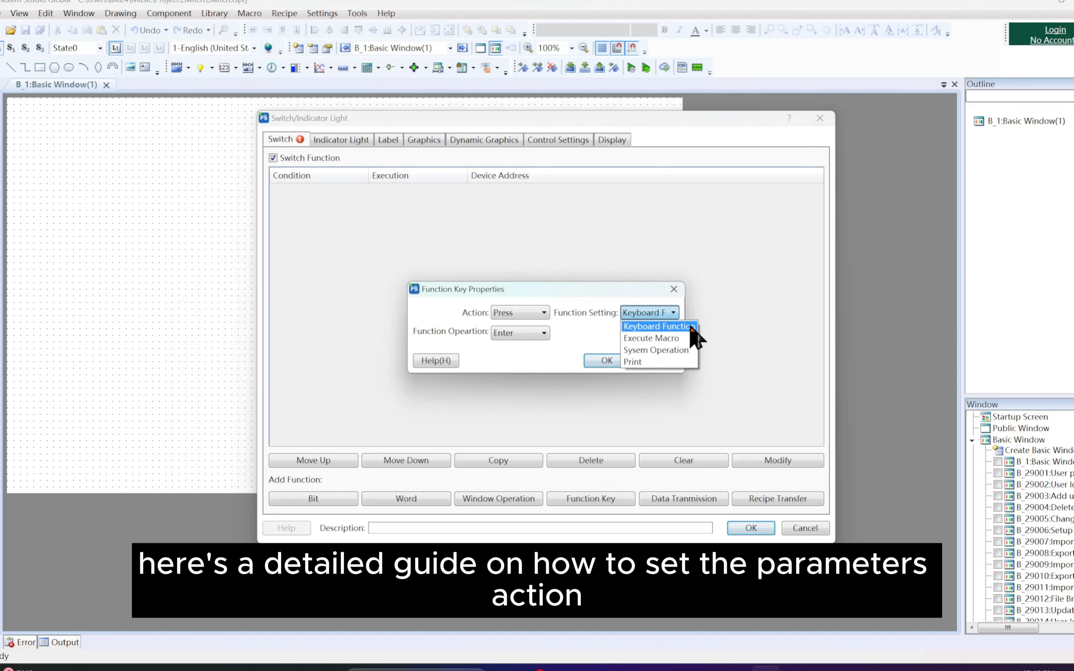
left_click(690, 325)
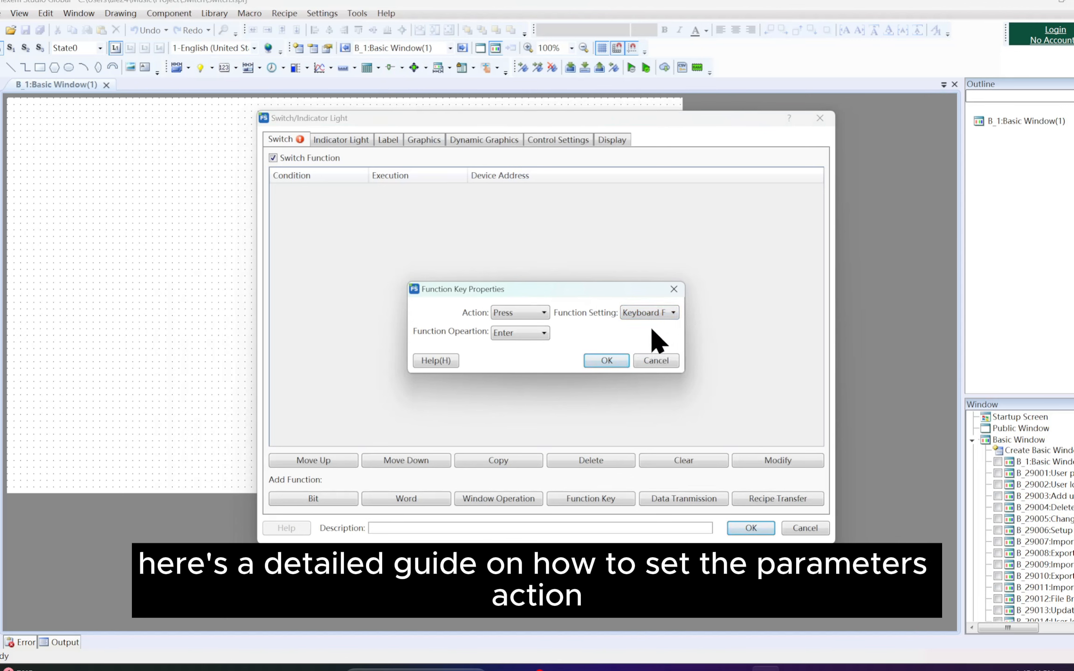
Set the function key's action to Press and its function operation to Enter, and confirm the properties.
left_click(544, 313)
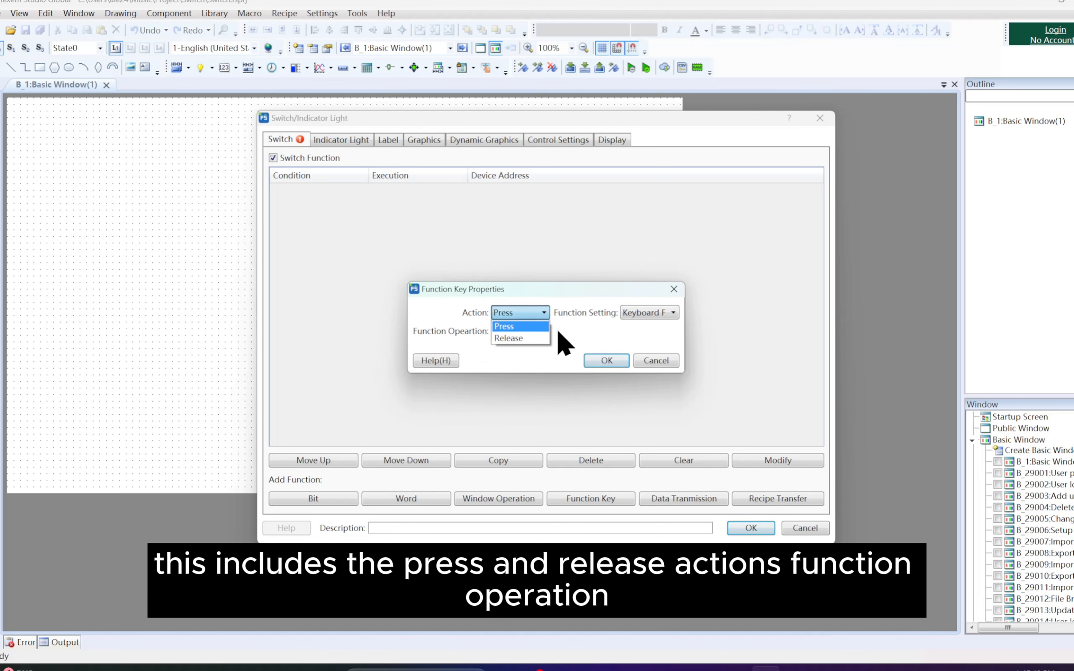
left_click(557, 329)
left_click(543, 333)
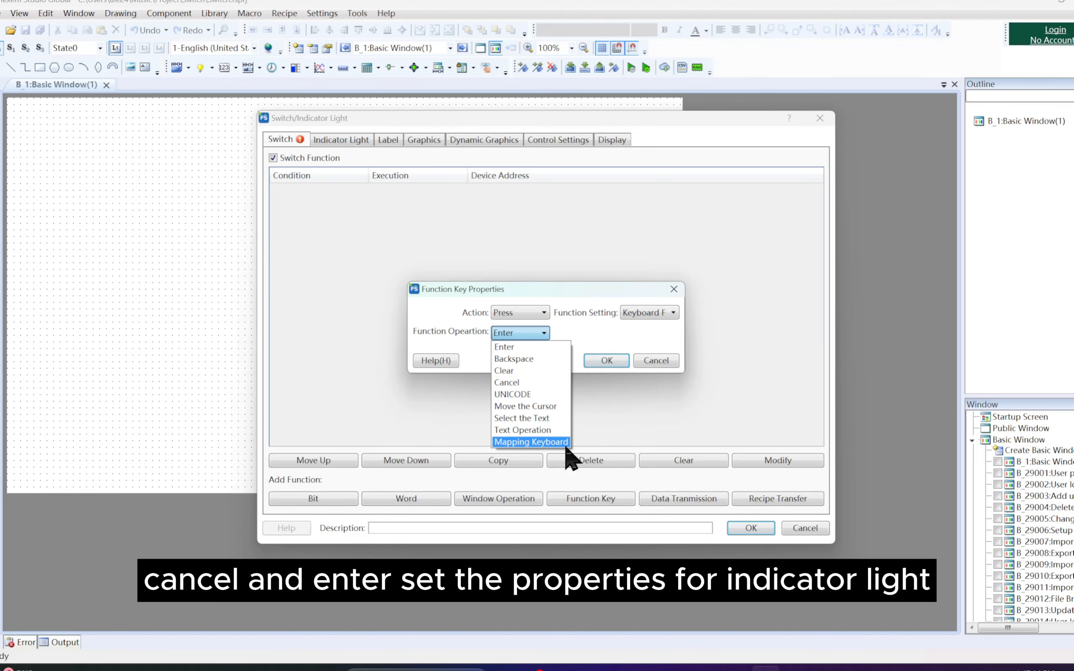
left_click(555, 347)
left_click(604, 362)
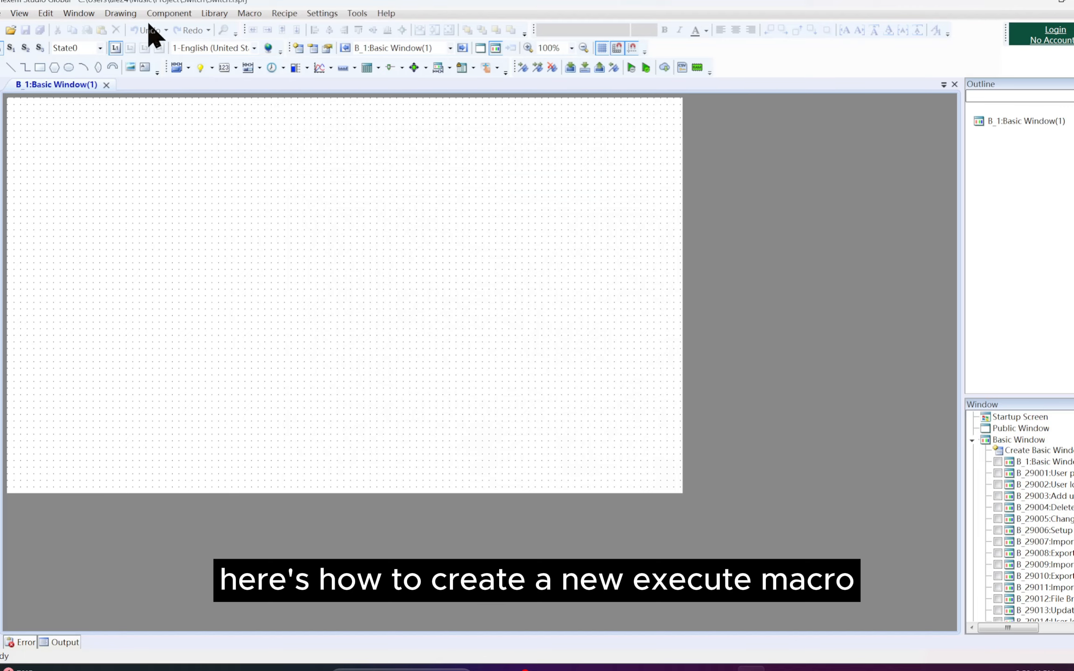
Start a new Function Key switch, set its function setting to Execute Macro, and open the macro code editor.
left_click(156, 14)
mouse_move(233, 31)
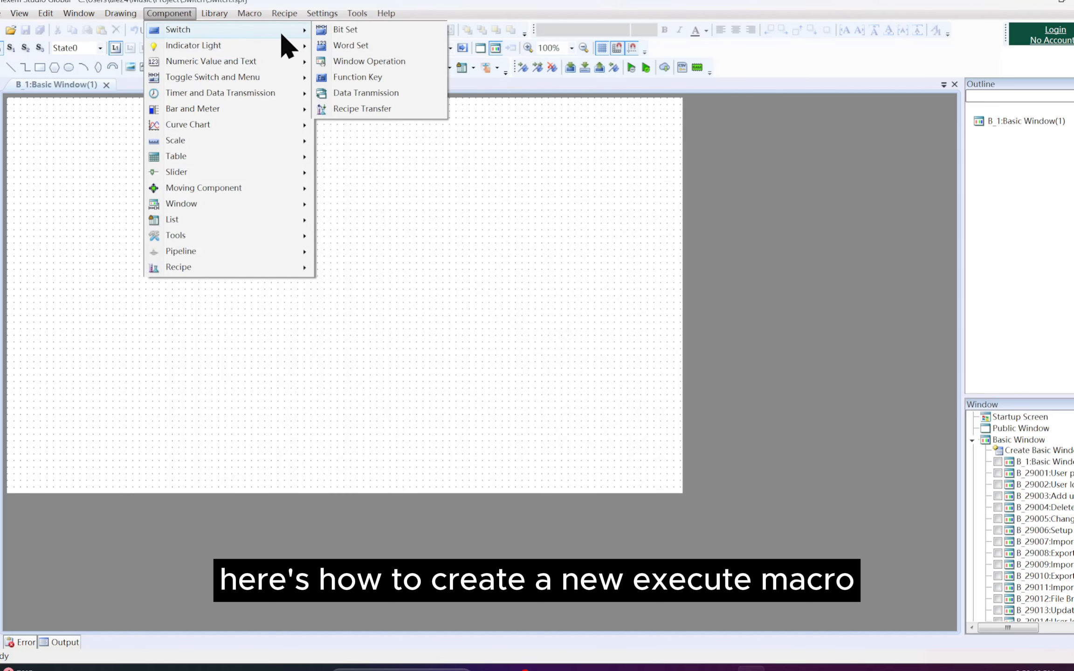
left_click(366, 75)
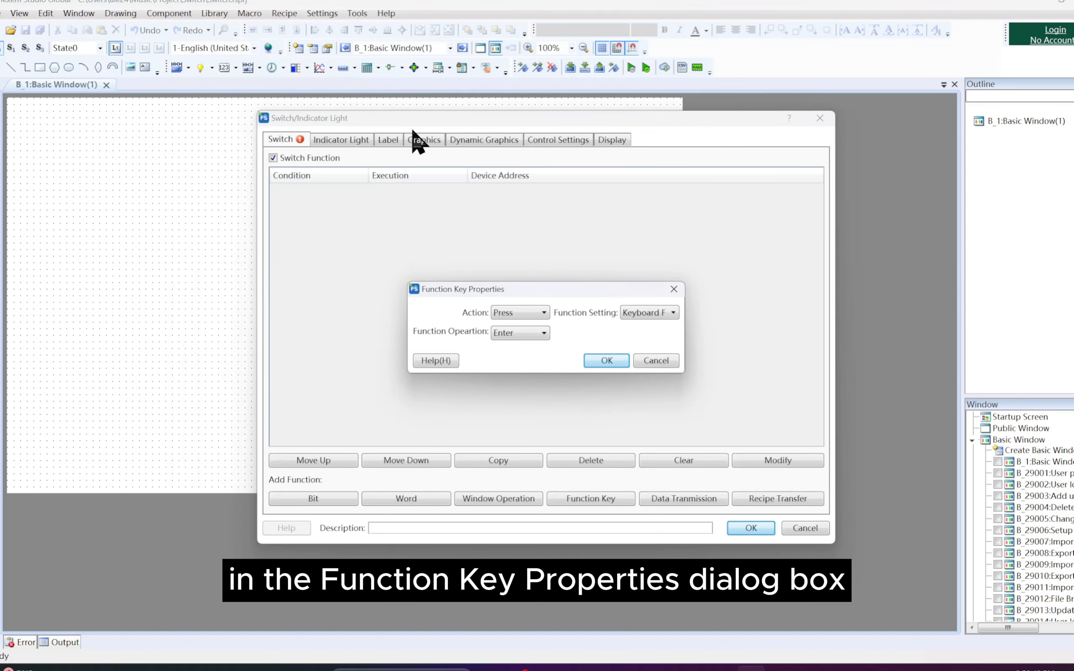
left_click(670, 313)
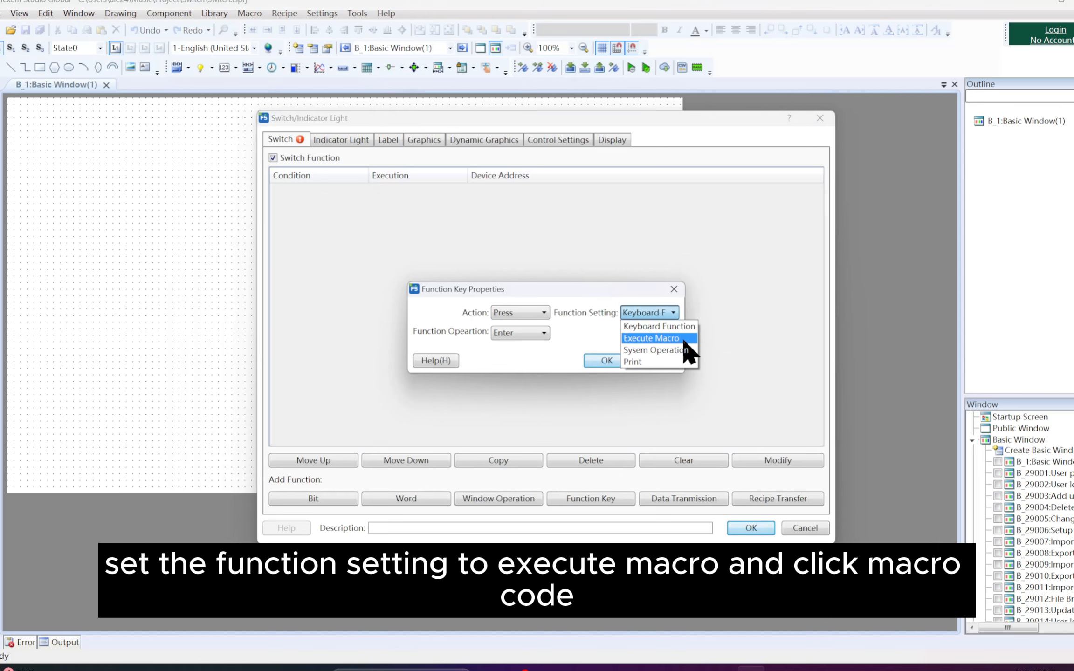
left_click(682, 336)
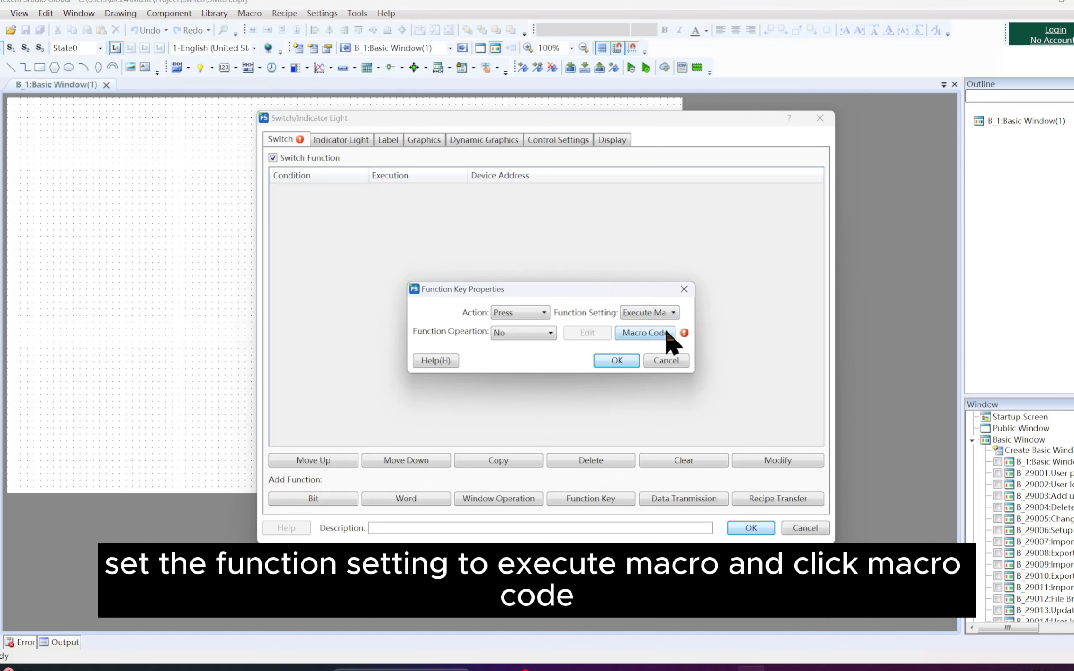
left_click(664, 327)
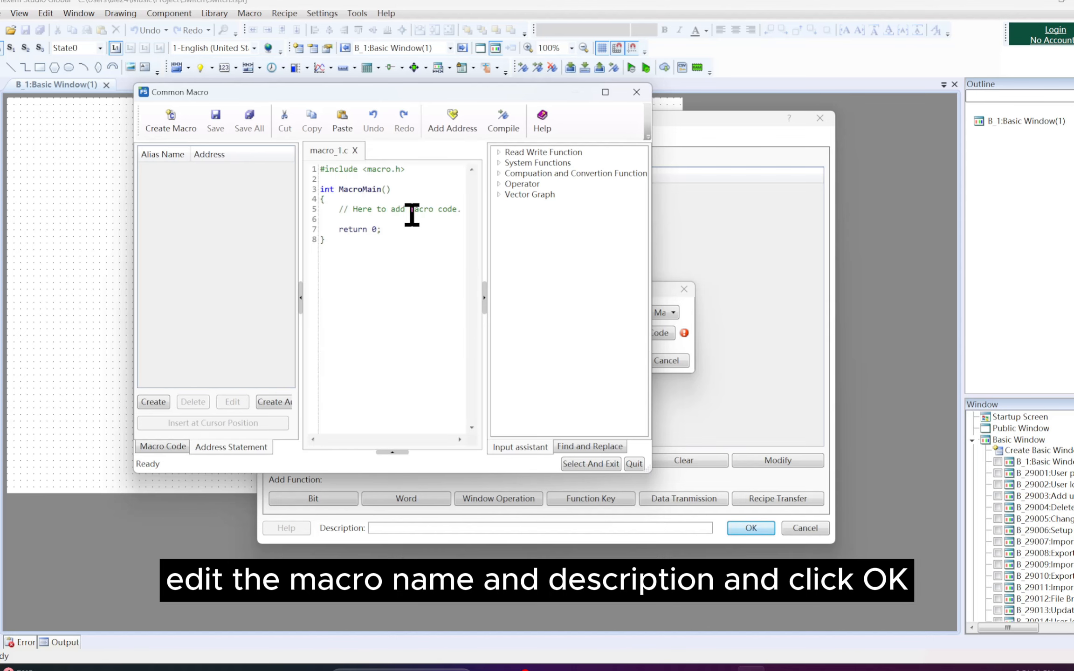
In MacroMain, declare int a,b,t; and swap a and b with the lines t=a; a=b; b=t;.
left_click(412, 215)
type("int a,b,t;")
key("Return")
type("t=a;")
key("Return")
type("a=b;")
key("Return")
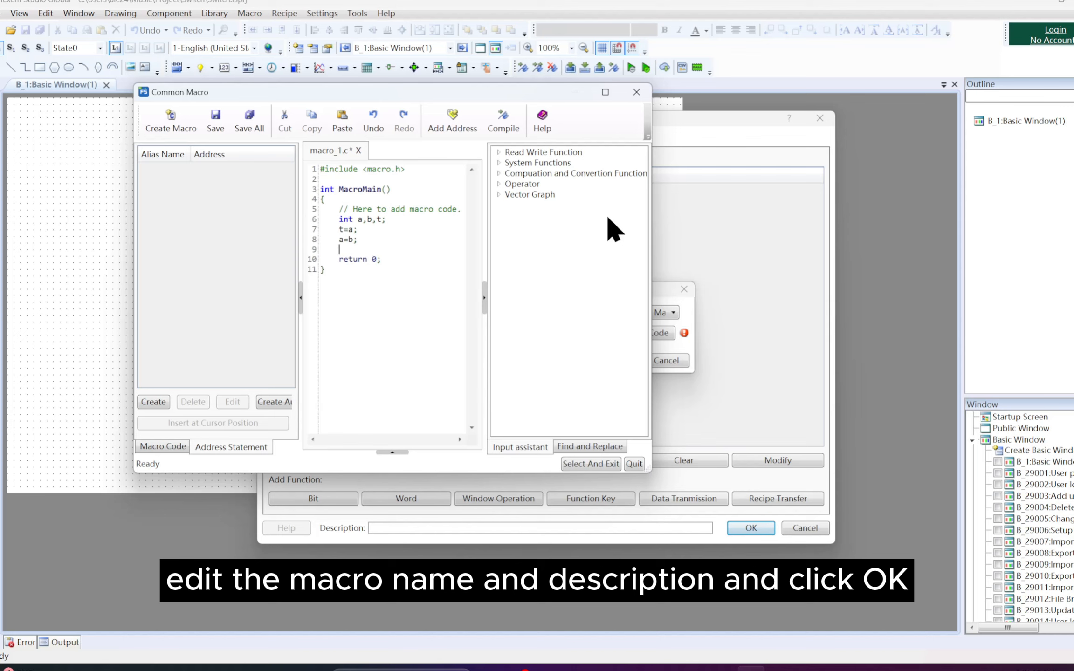
type("b=t;")
key("Return")
Add the output line printf("a=%d,b=%d",a,b); below the swap code in macro_1.c.
type("print")
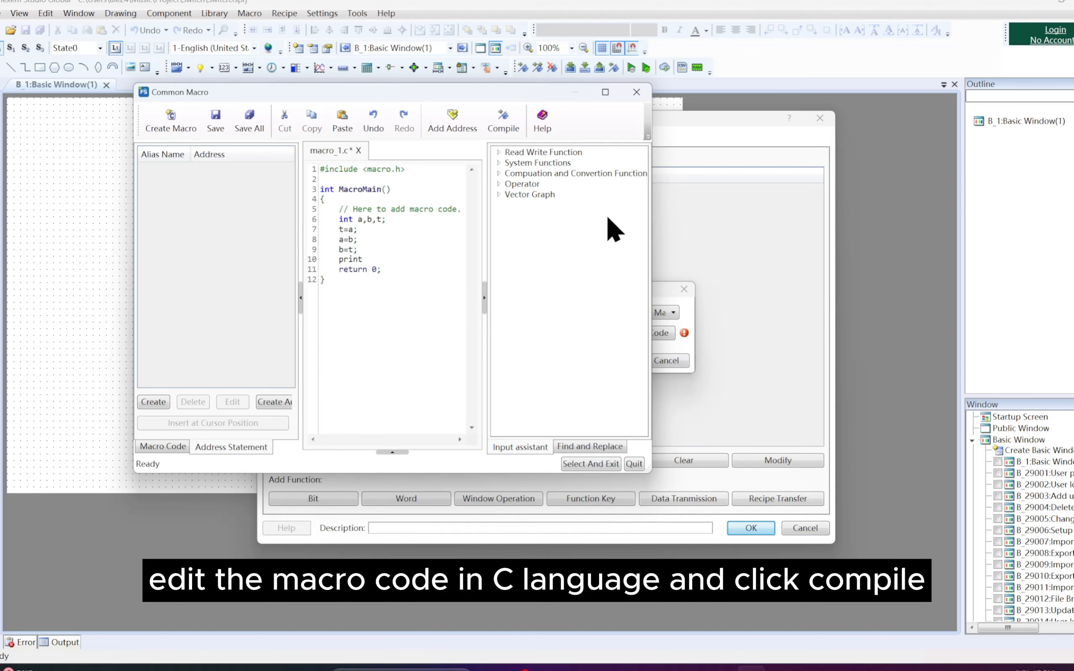
type("f(\"a=%d,b=%d\",a")
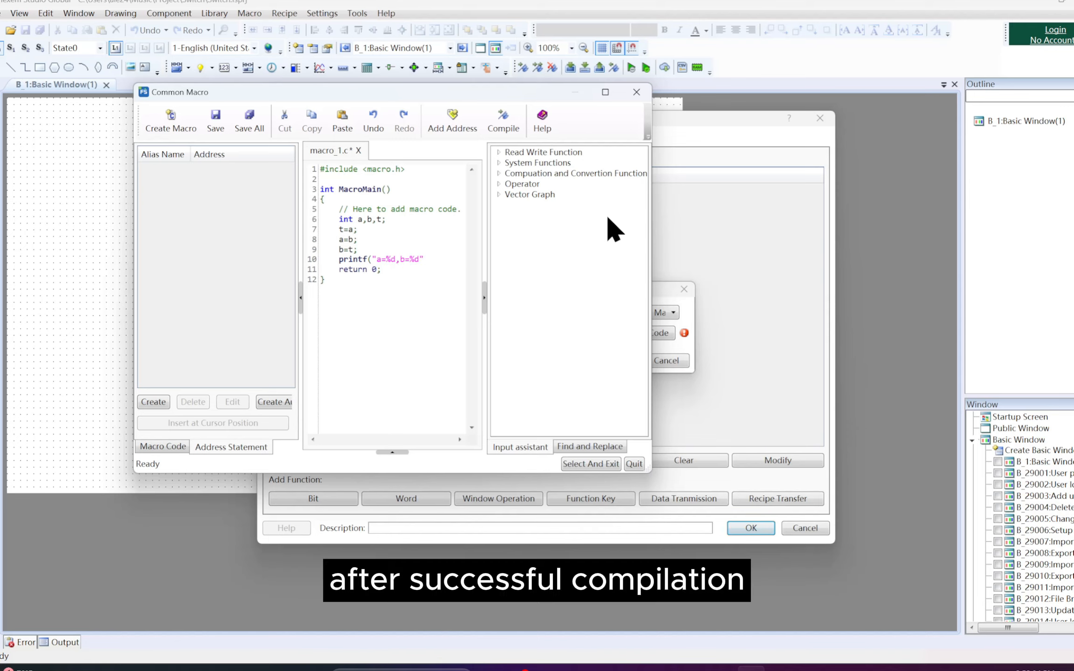
type(",b)")
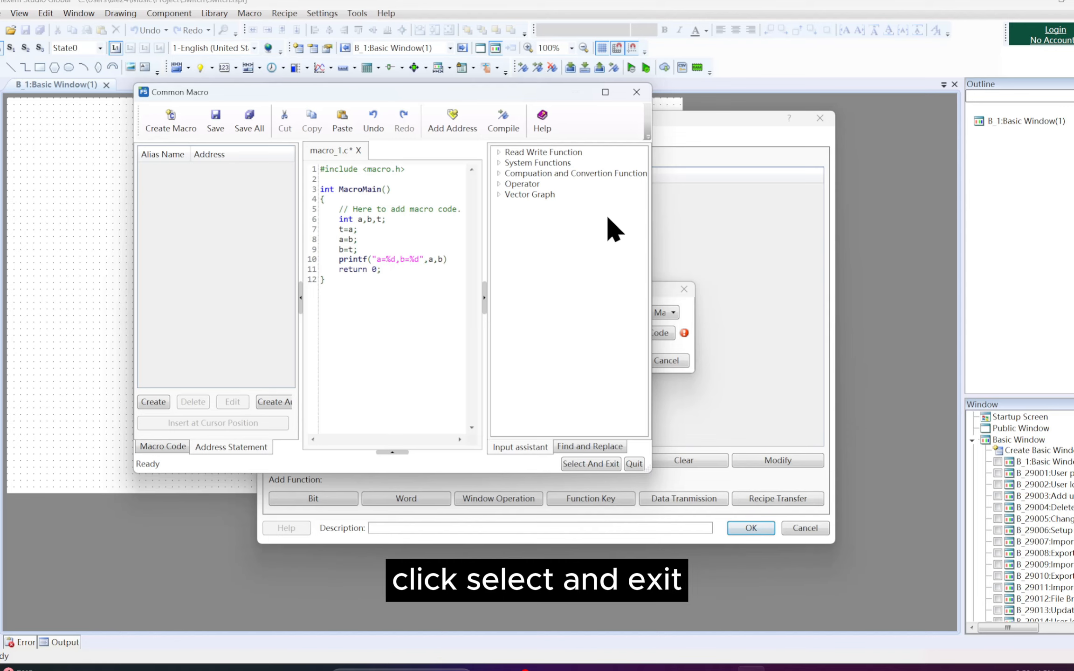
type(";")
key("Return")
Compile the macro code and assign macro_1 to the function key, leaving the macro editor.
left_click(503, 120)
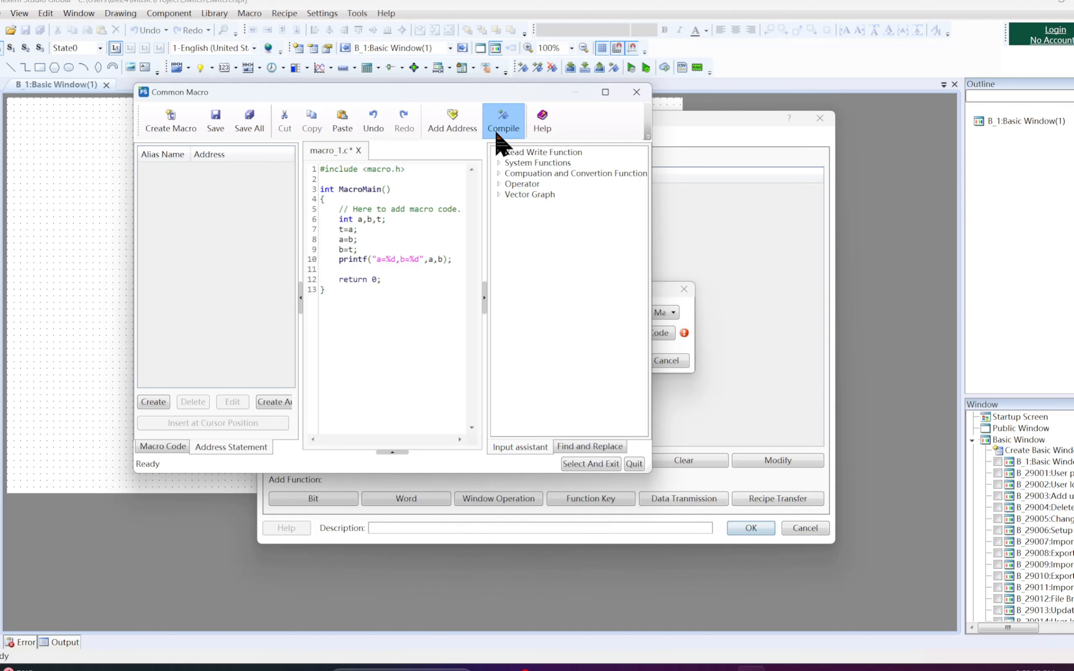
left_click(578, 360)
left_click(591, 464)
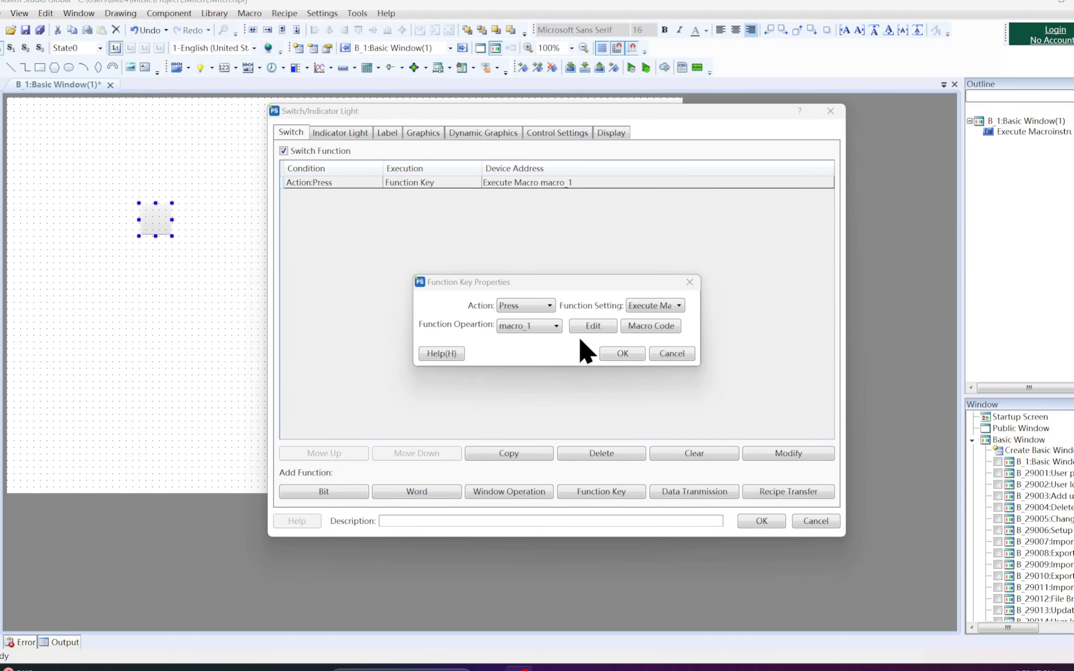
Keep the Press action and Execute Macro setting with macro_1, and confirm the function key and its switch.
left_click(549, 306)
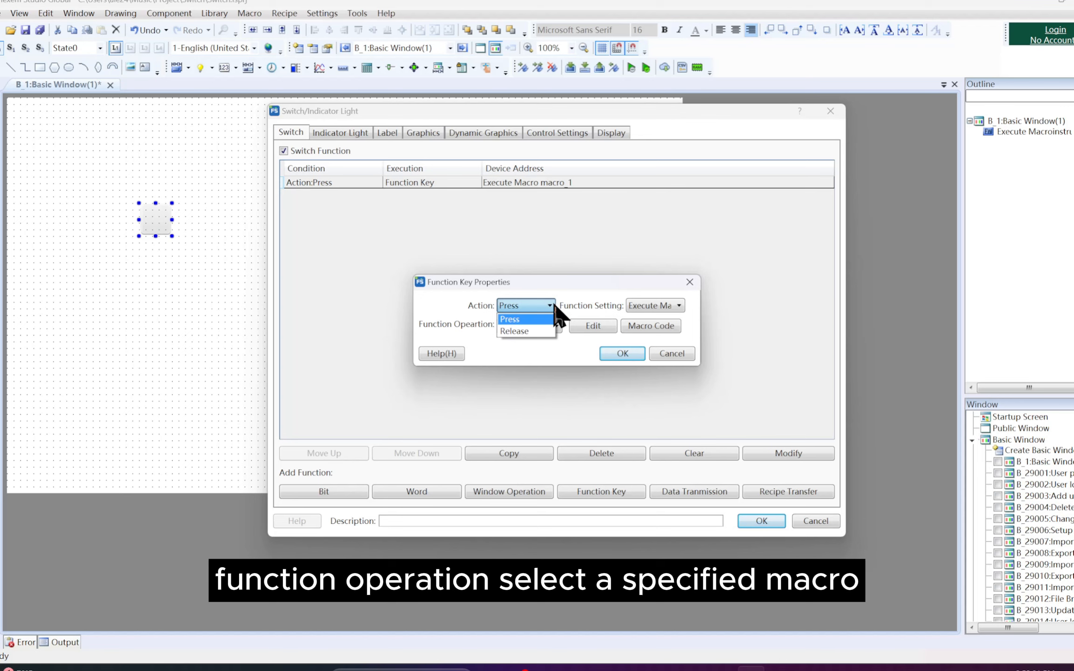
left_click(554, 306)
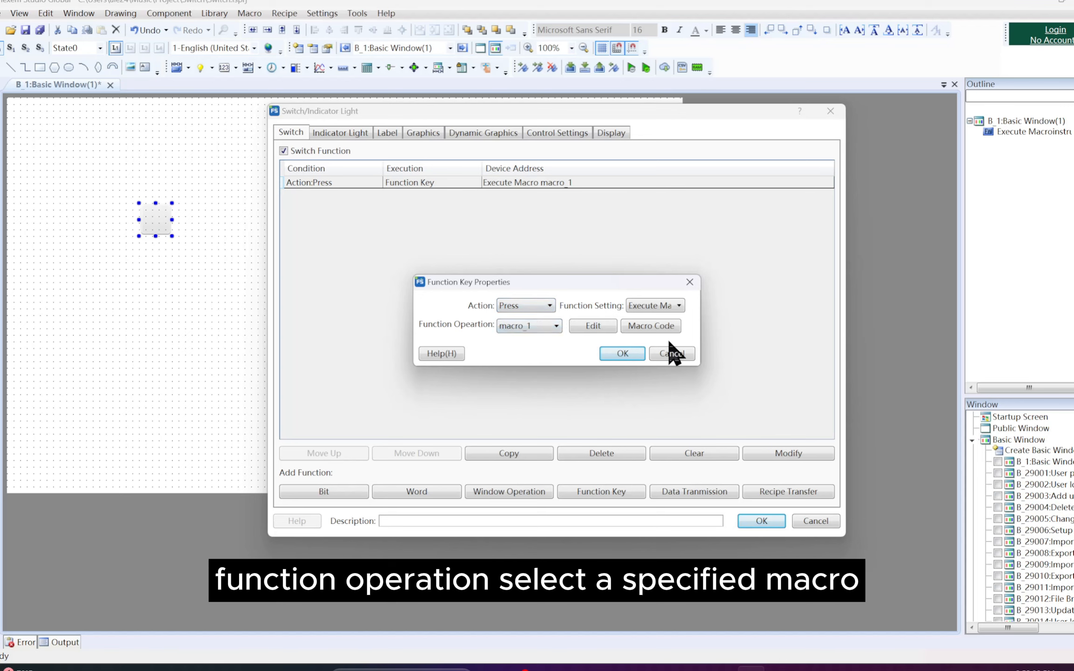
left_click(680, 306)
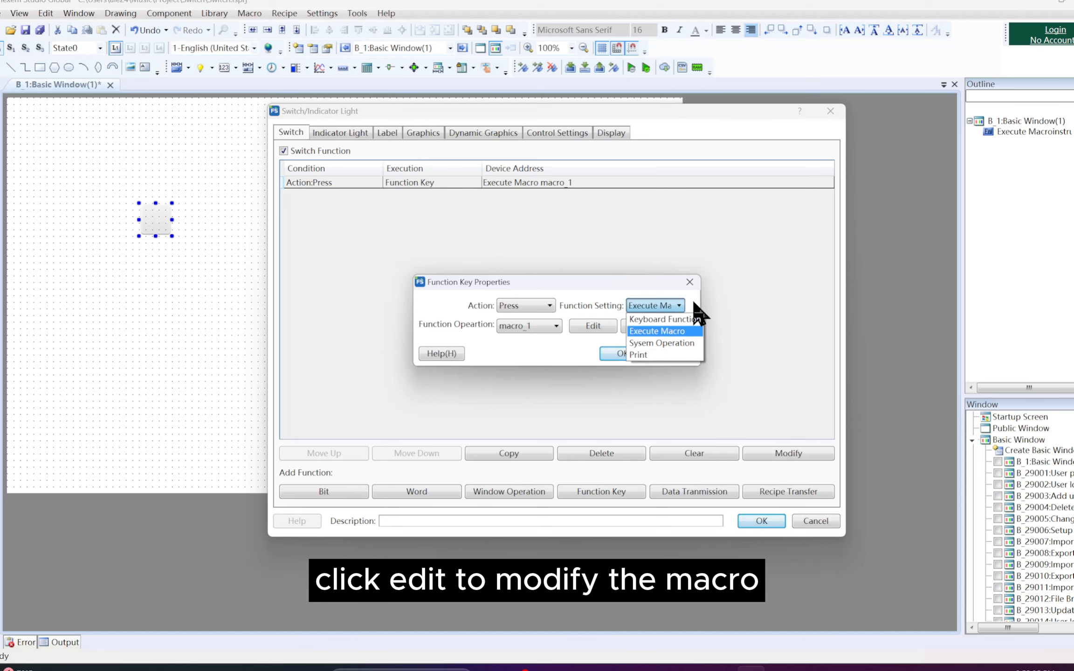
left_click(681, 303)
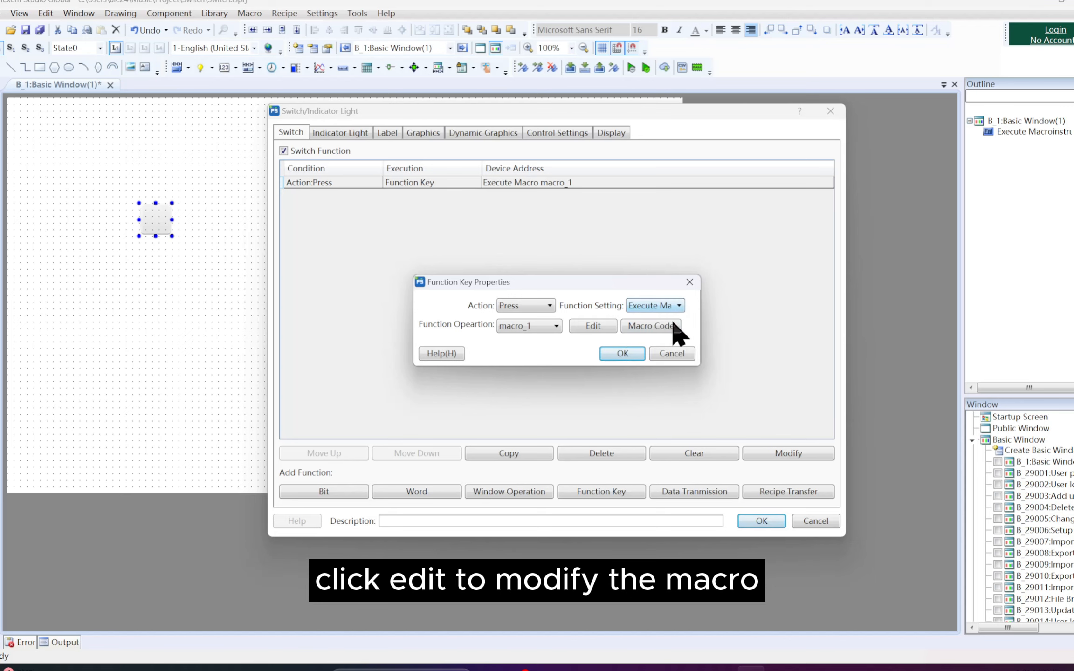
left_click(639, 352)
left_click(761, 520)
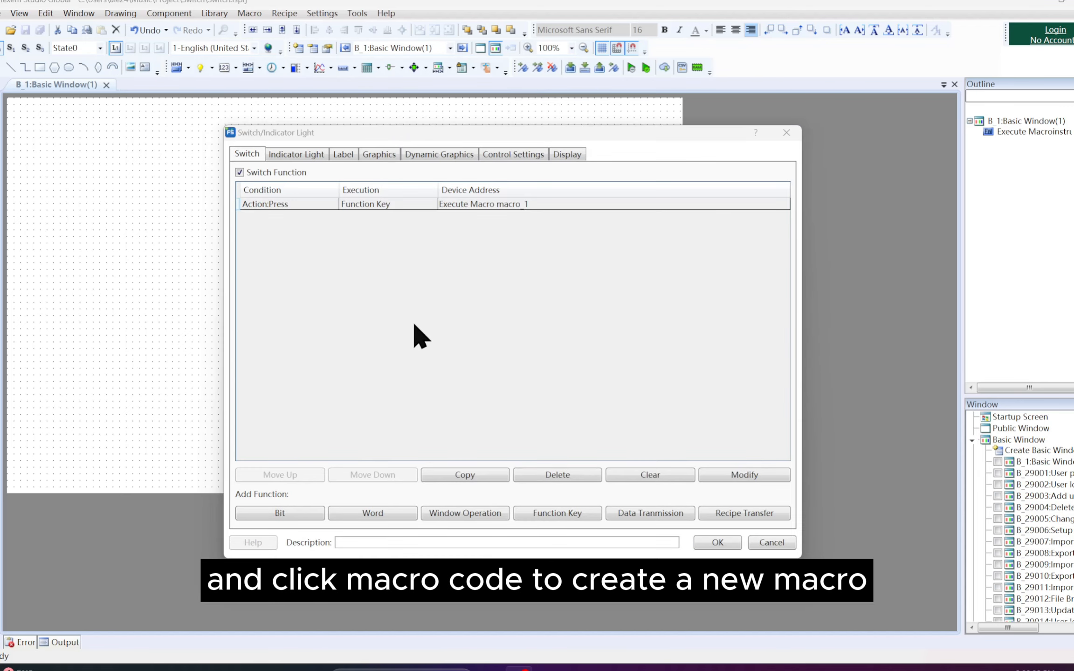
Review the switch's indicator light, label, graphics, dynamic graphics and control settings, accepting them as they are.
left_click(320, 154)
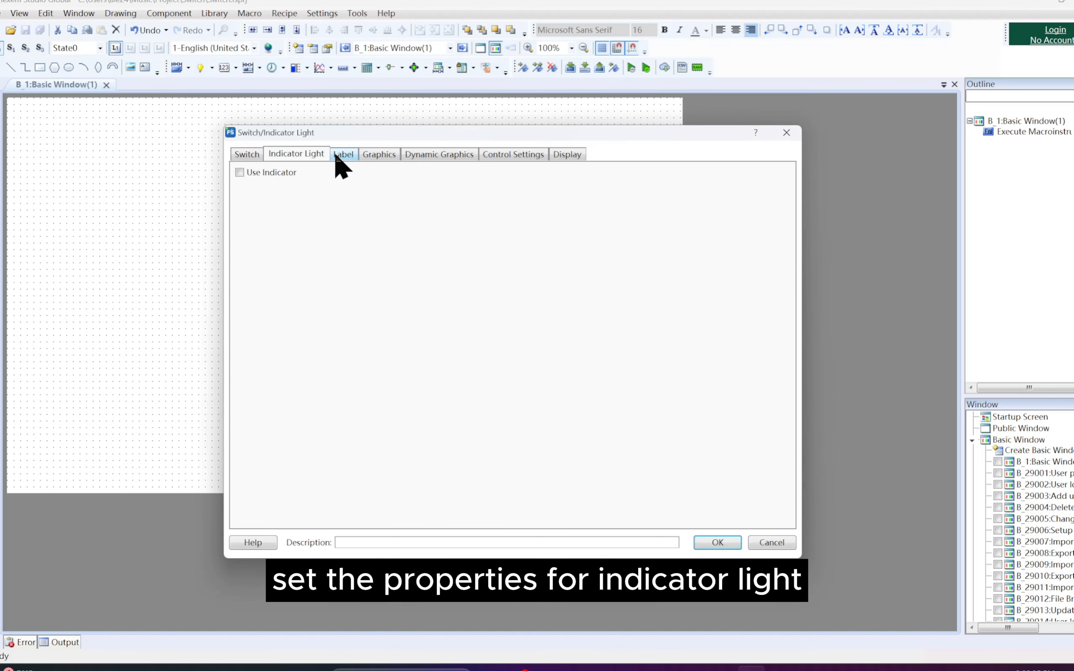
left_click(343, 155)
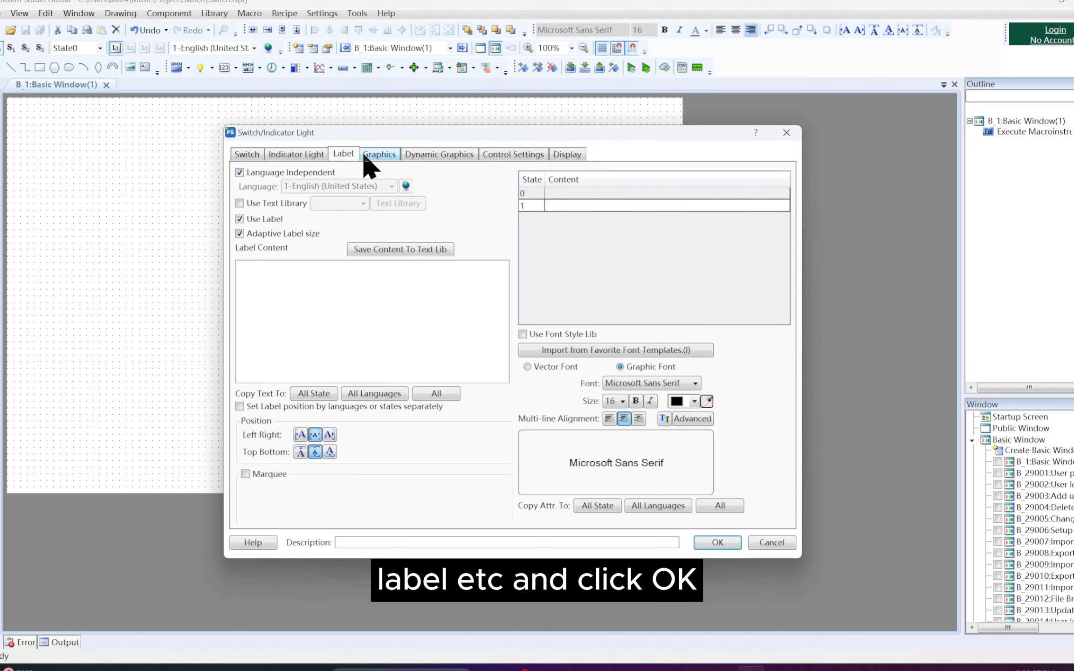
left_click(376, 155)
left_click(437, 154)
left_click(503, 155)
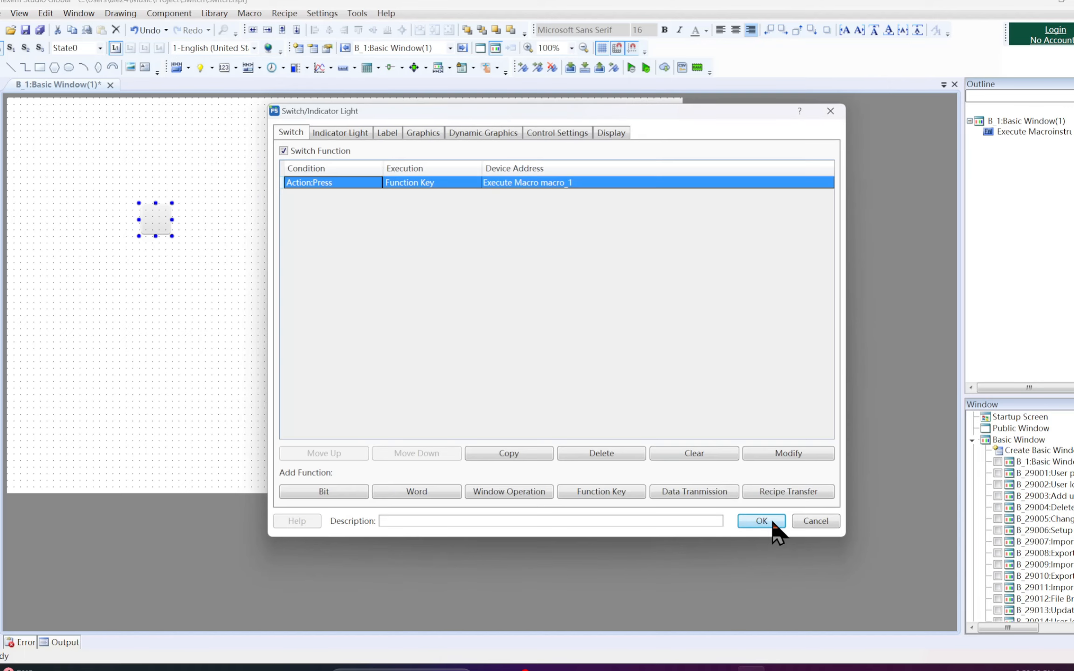
left_click(754, 520)
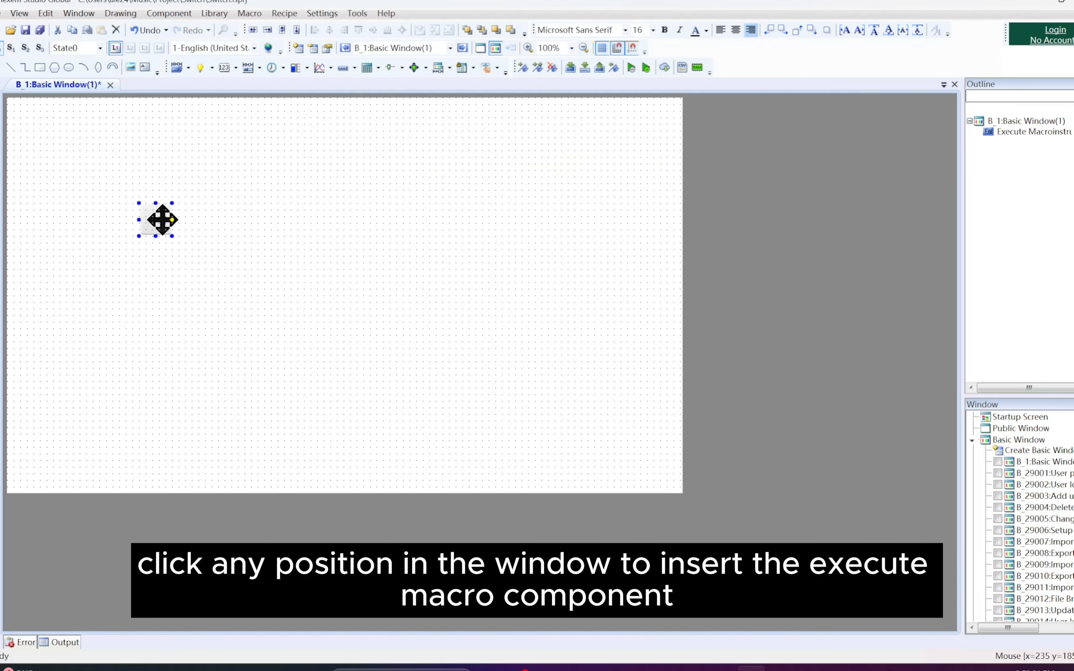
Enlarge the macro switch near the window's centre and test the project in the emulator, clearing all records.
left_click_drag(162, 219, 357, 342)
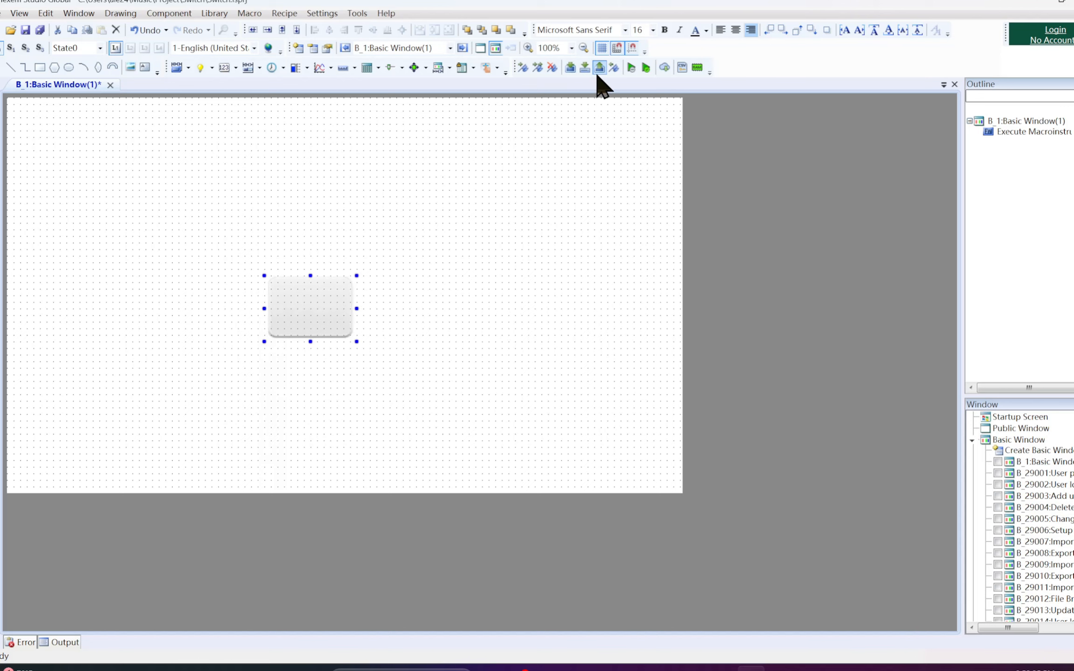
left_click(630, 68)
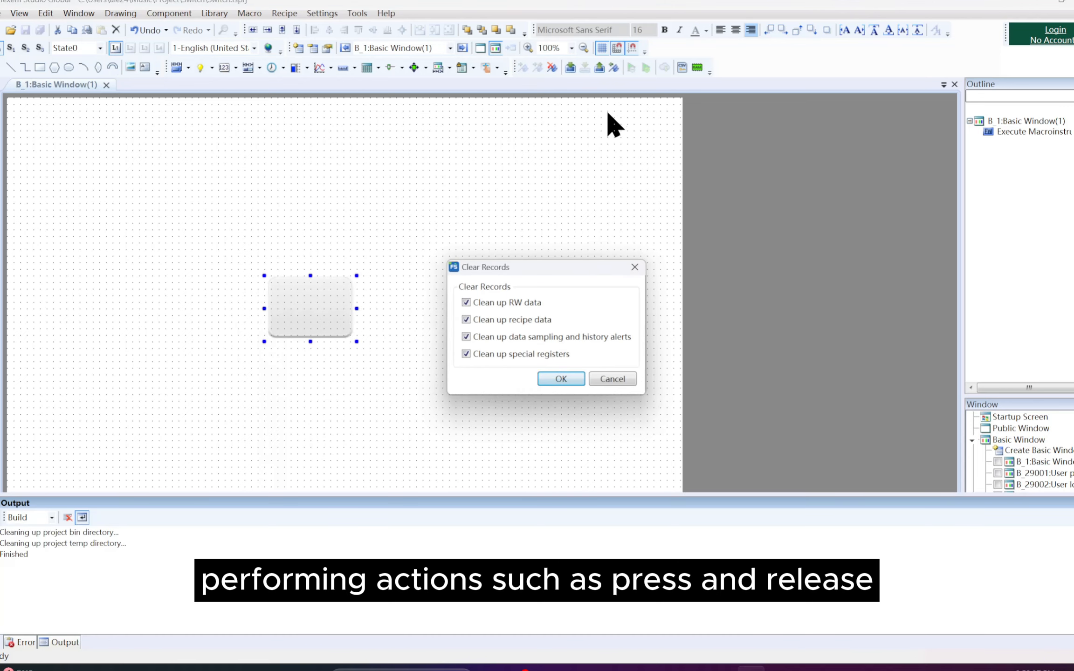
left_click(570, 376)
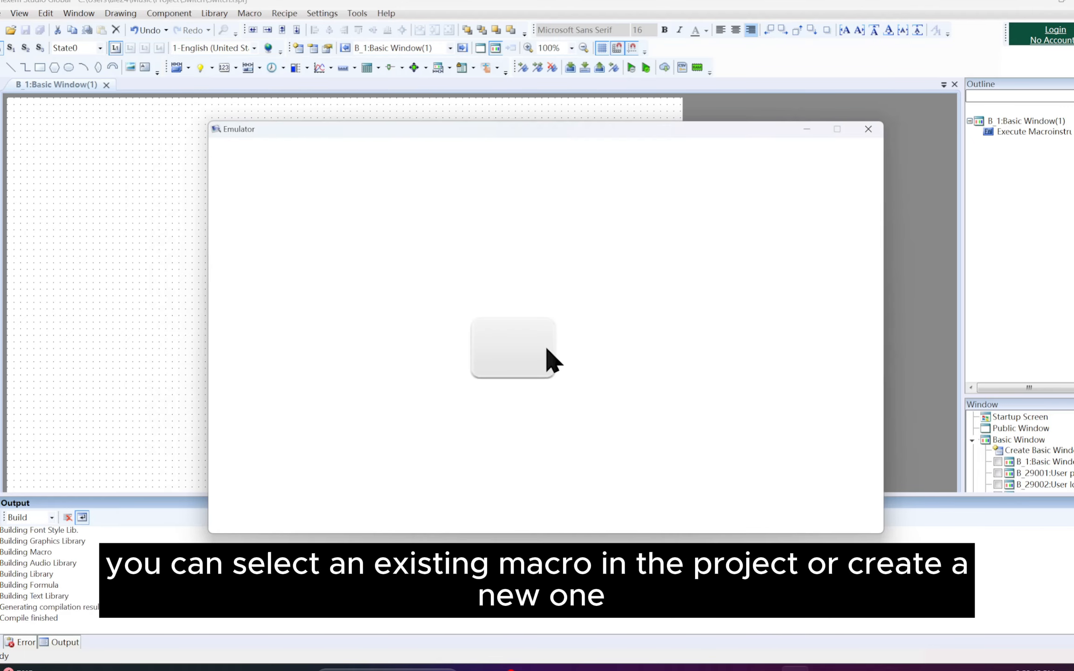
left_click(868, 130)
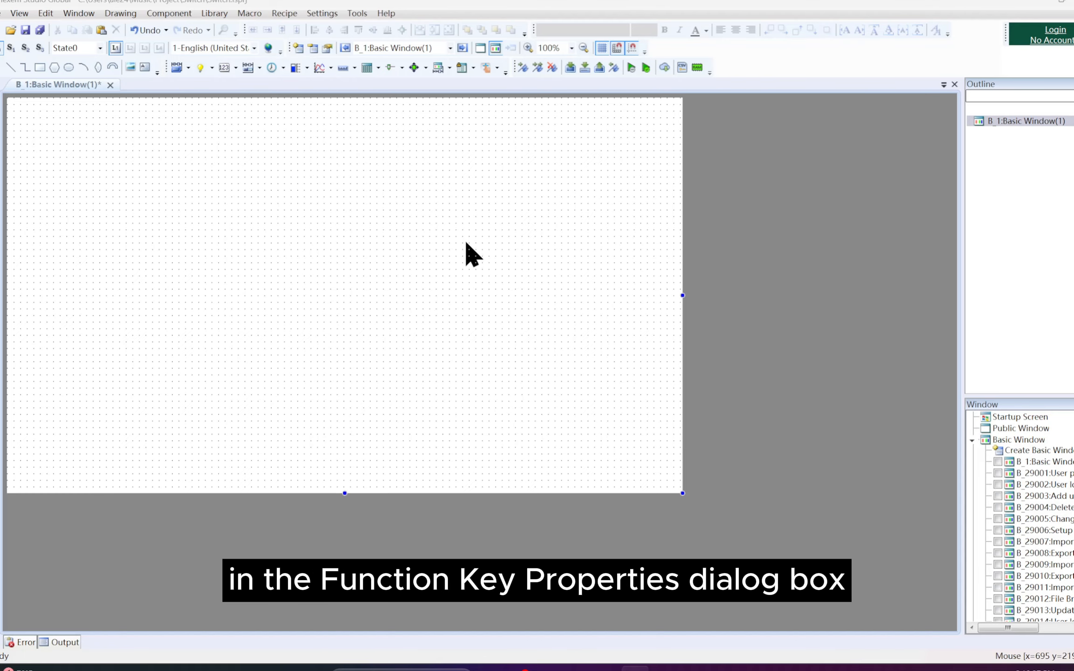
Create a new Function Key switch and set its function setting to System Operation.
left_click(183, 14)
mouse_move(194, 28)
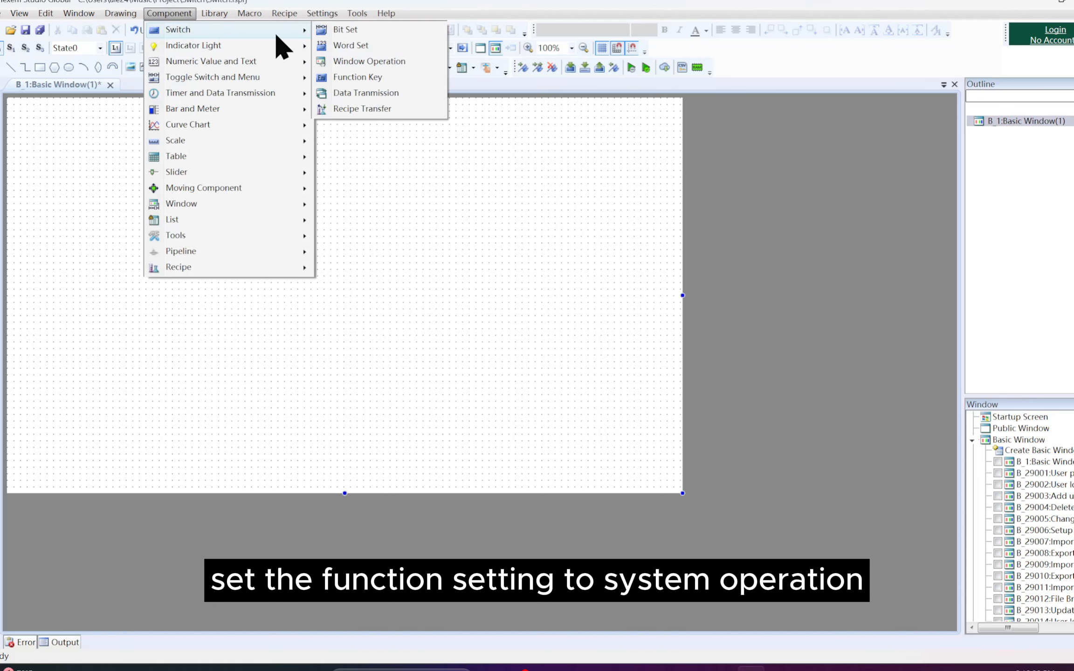
left_click(366, 77)
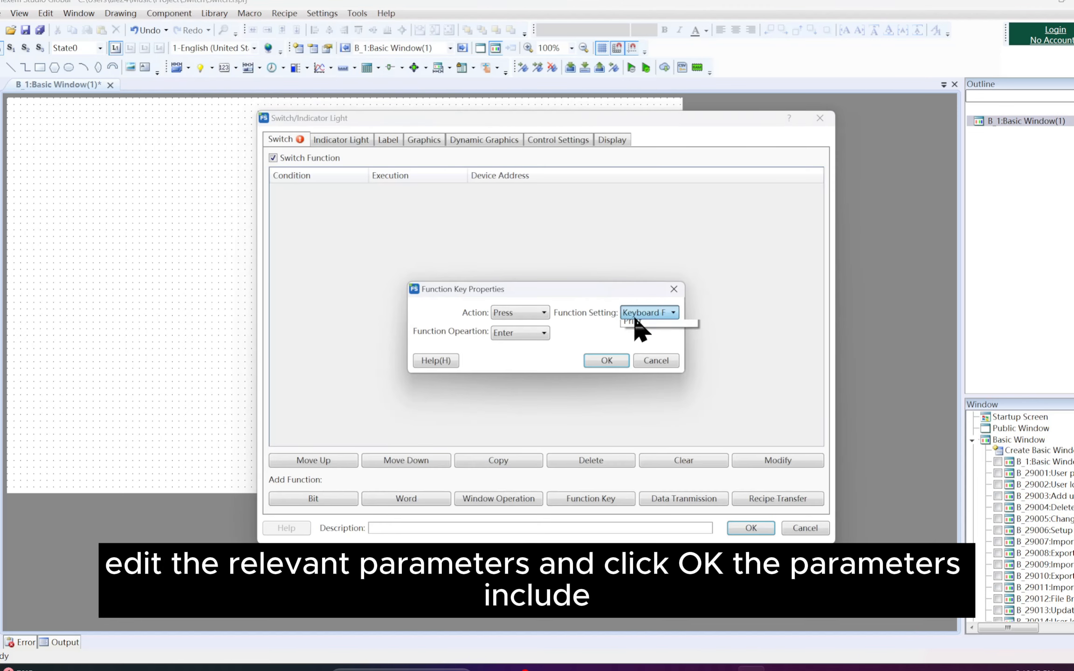
left_click(634, 313)
left_click(657, 355)
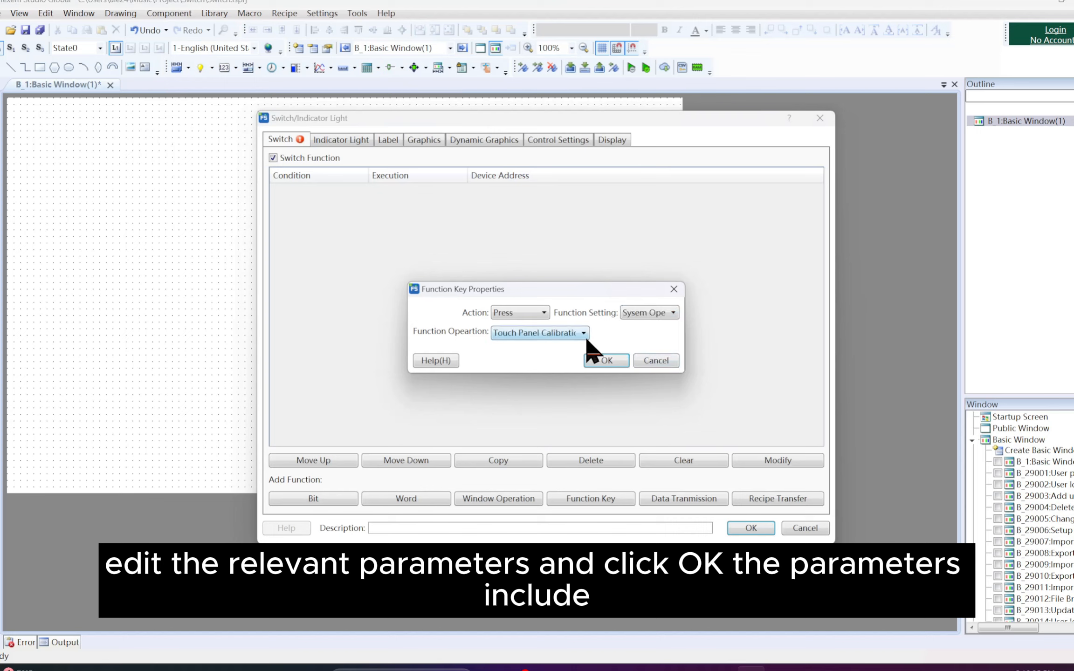
Examine the system function operations and the Press and Release action choices for the function key.
left_click(583, 332)
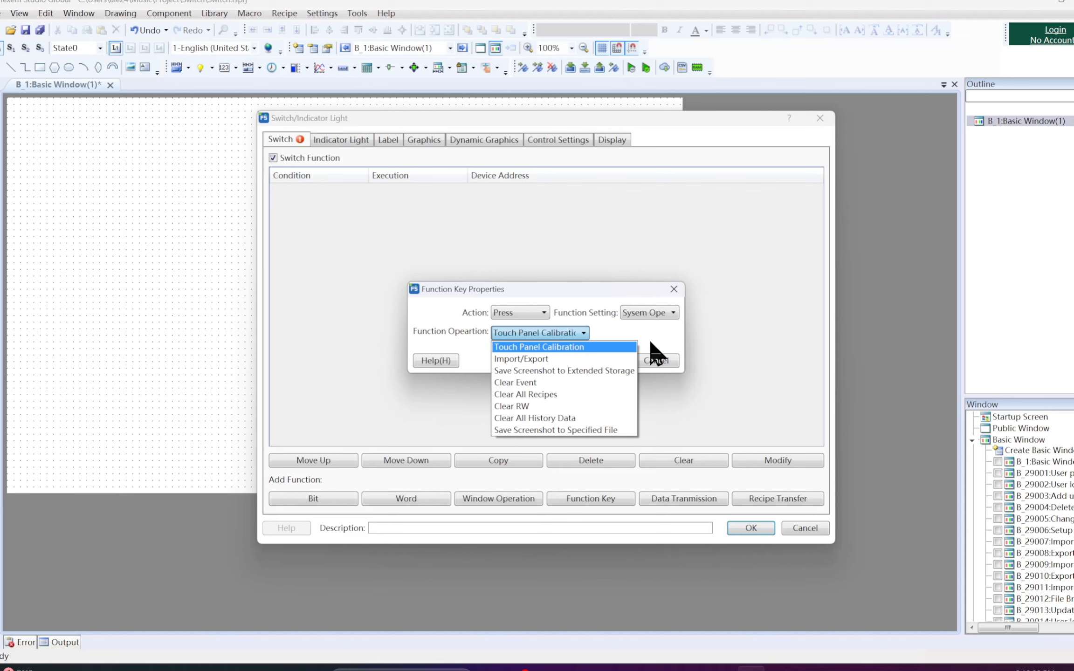
left_click(542, 306)
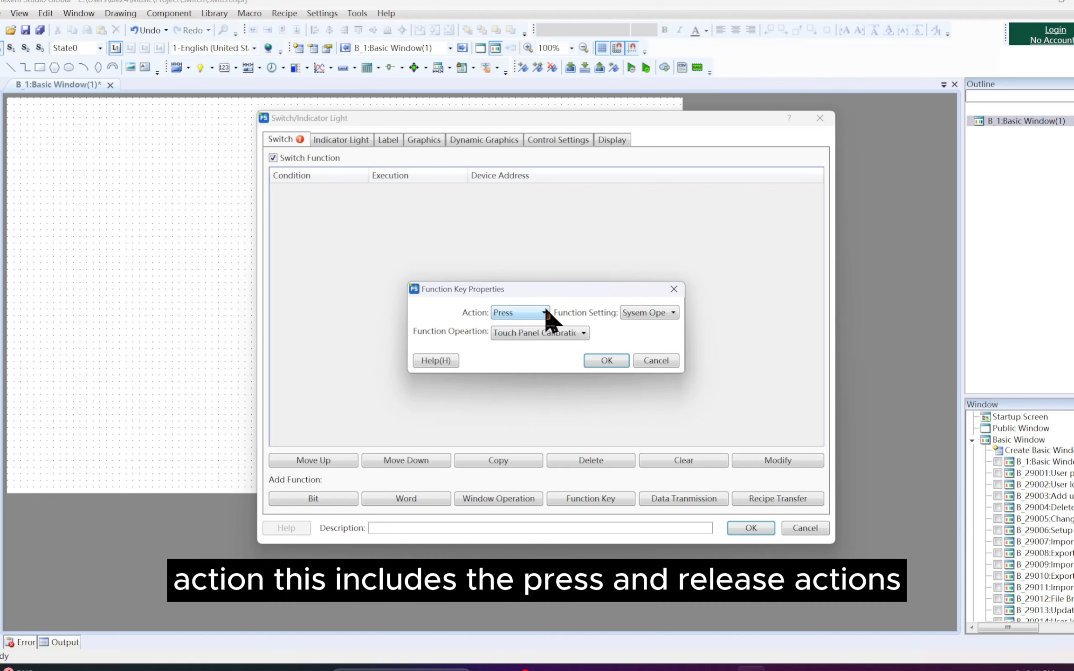
left_click(543, 311)
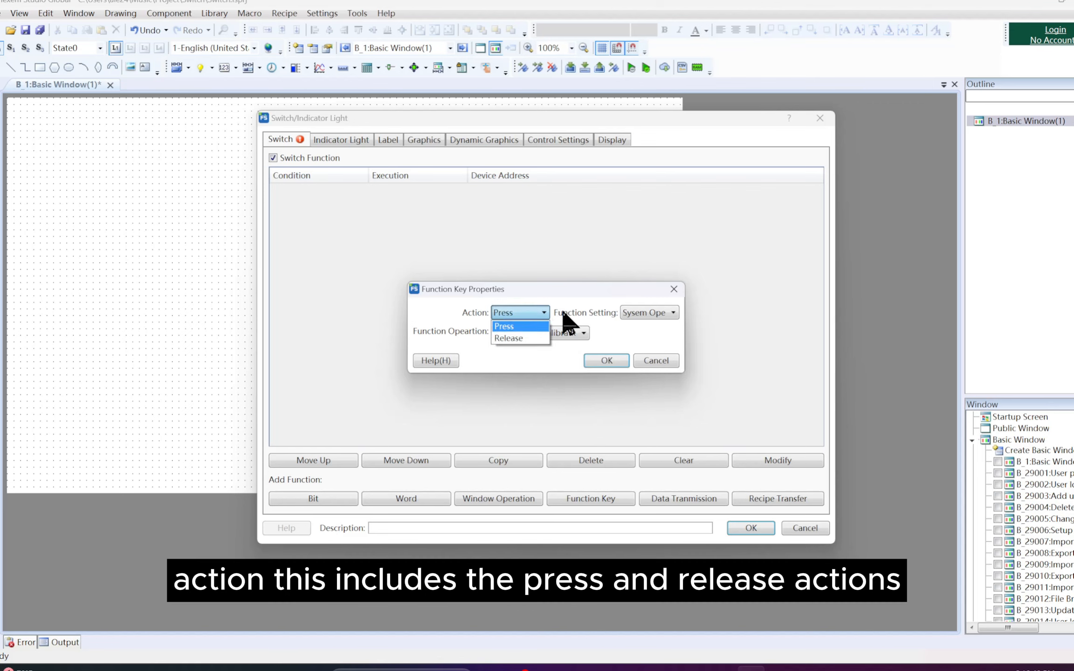
left_click(581, 331)
Set the function operation to Import/Export and review its transfer options, keeping Import Project to HMI.
left_click(581, 332)
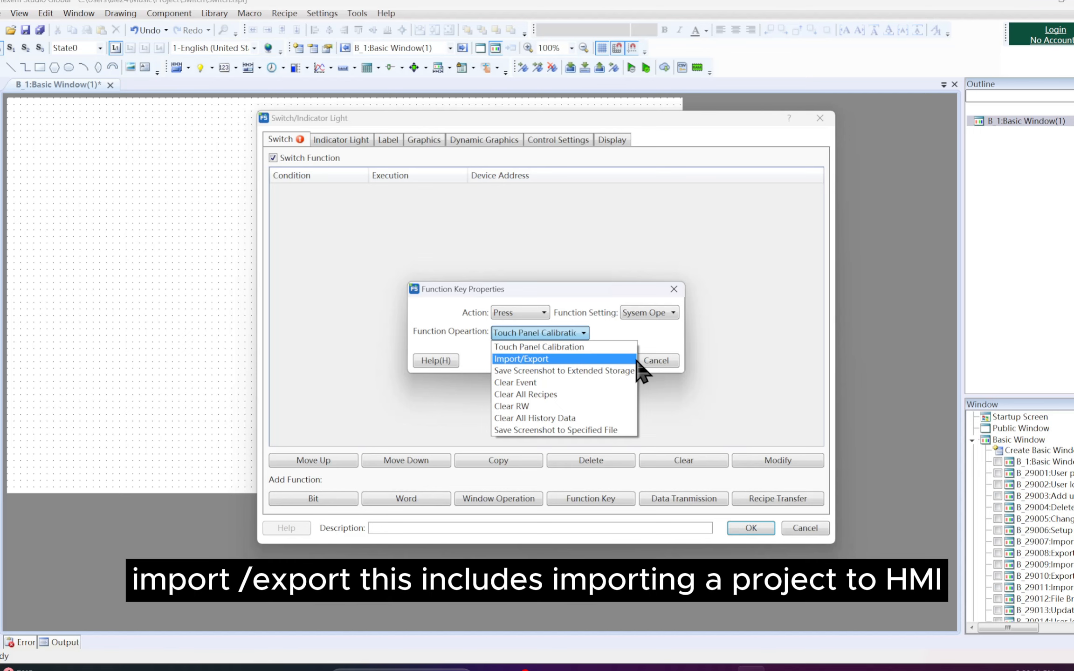
left_click(634, 359)
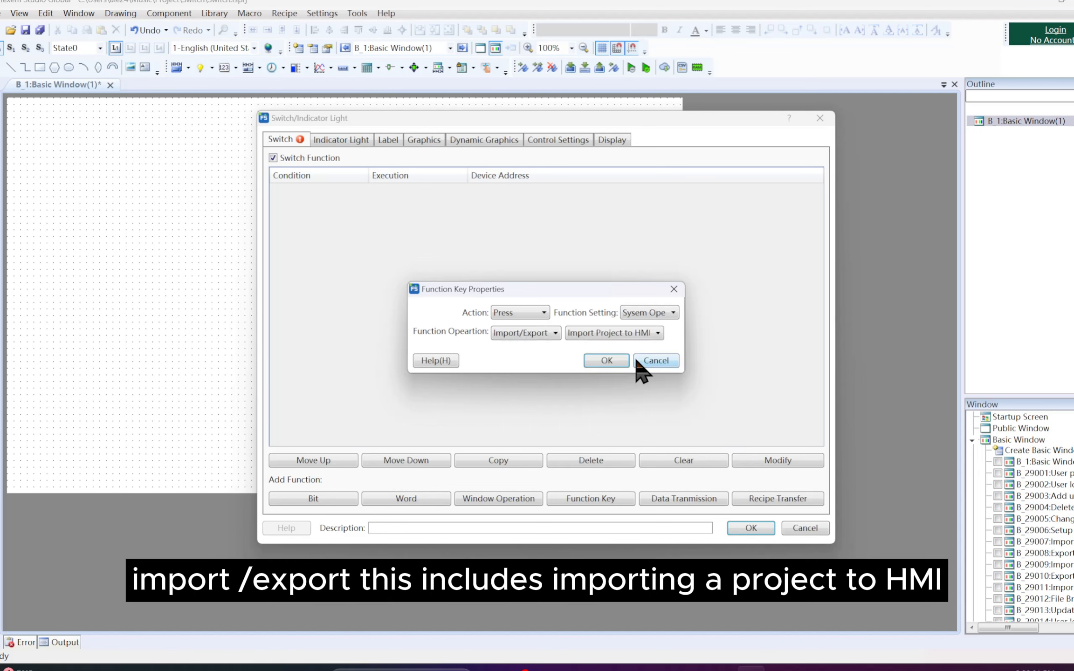
left_click(652, 334)
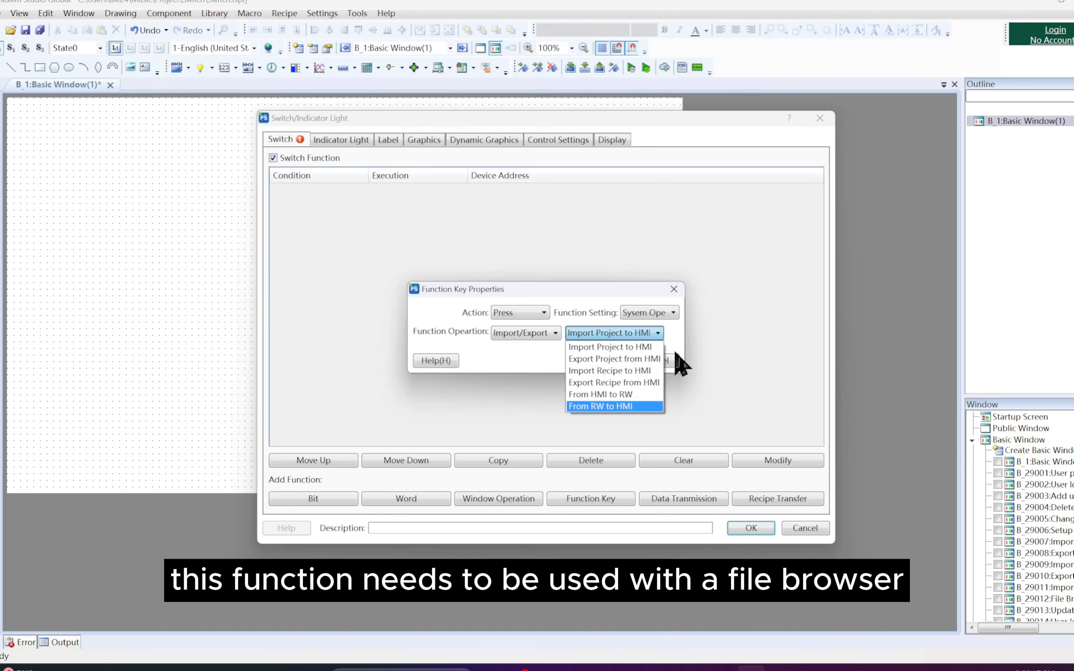
left_click(673, 342)
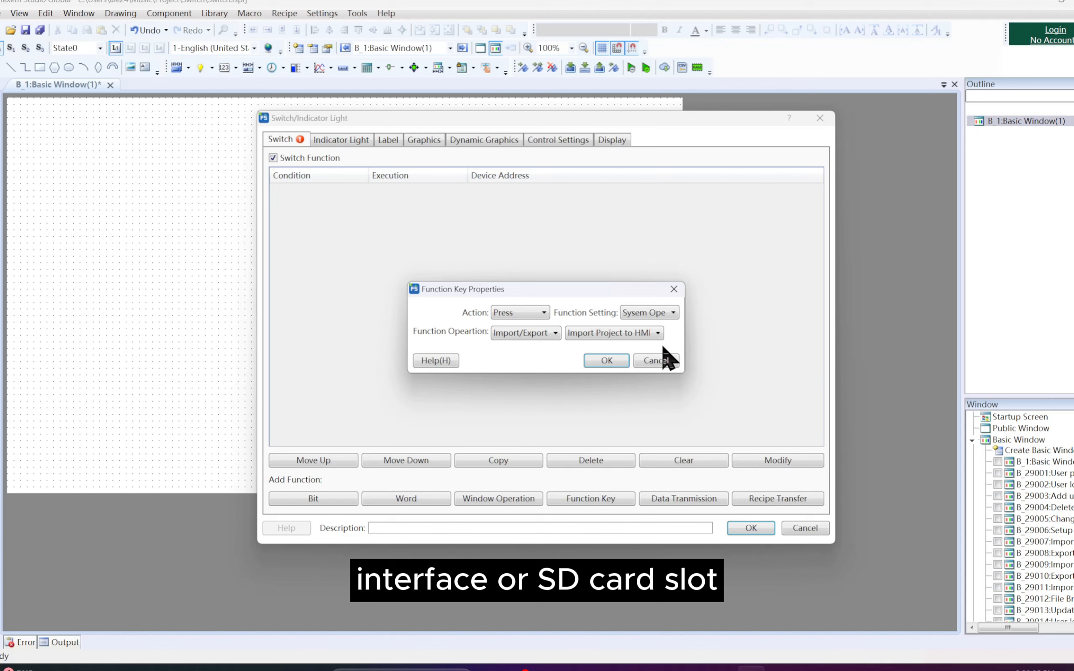
Change the function operation to Save Screenshot to Extended Storage with USB1 as the storage device.
left_click(553, 332)
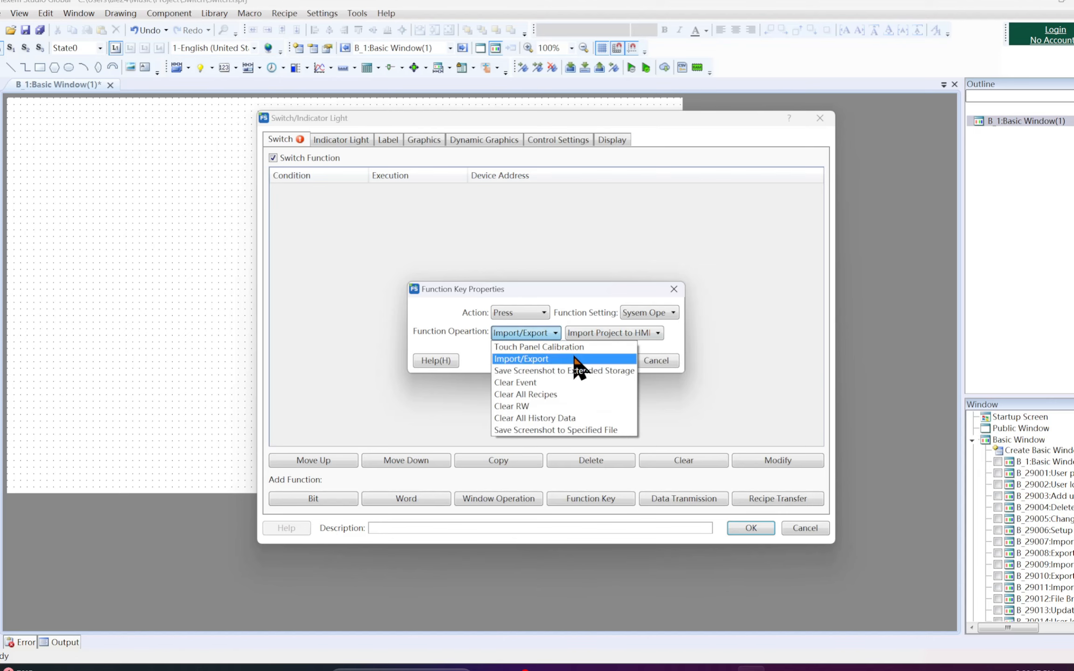
left_click(626, 376)
left_click(643, 333)
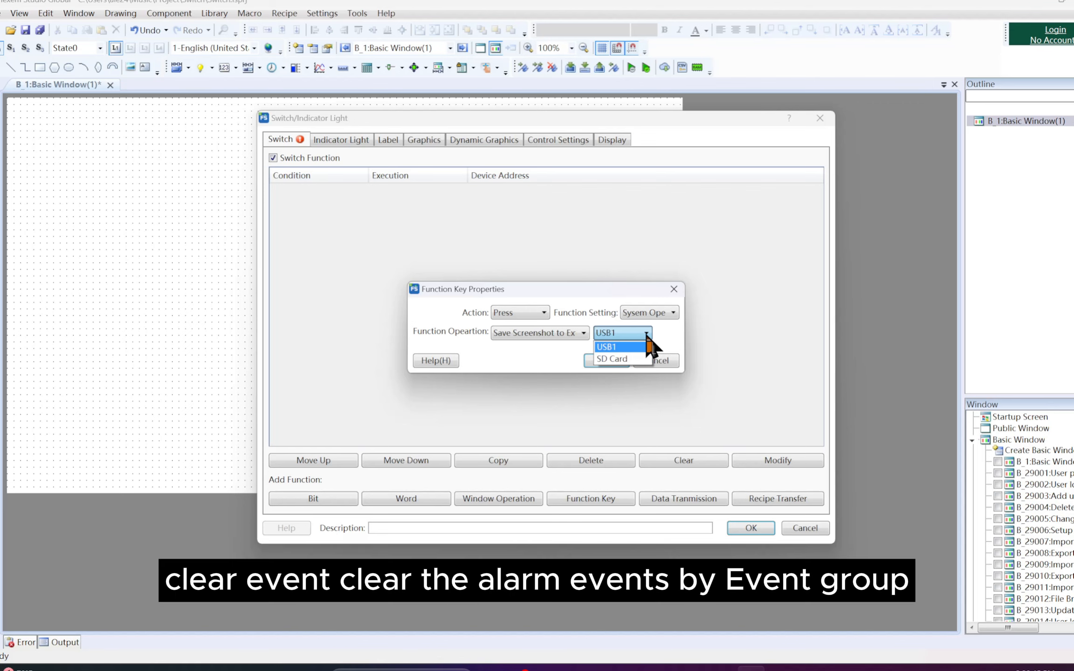
left_click(596, 347)
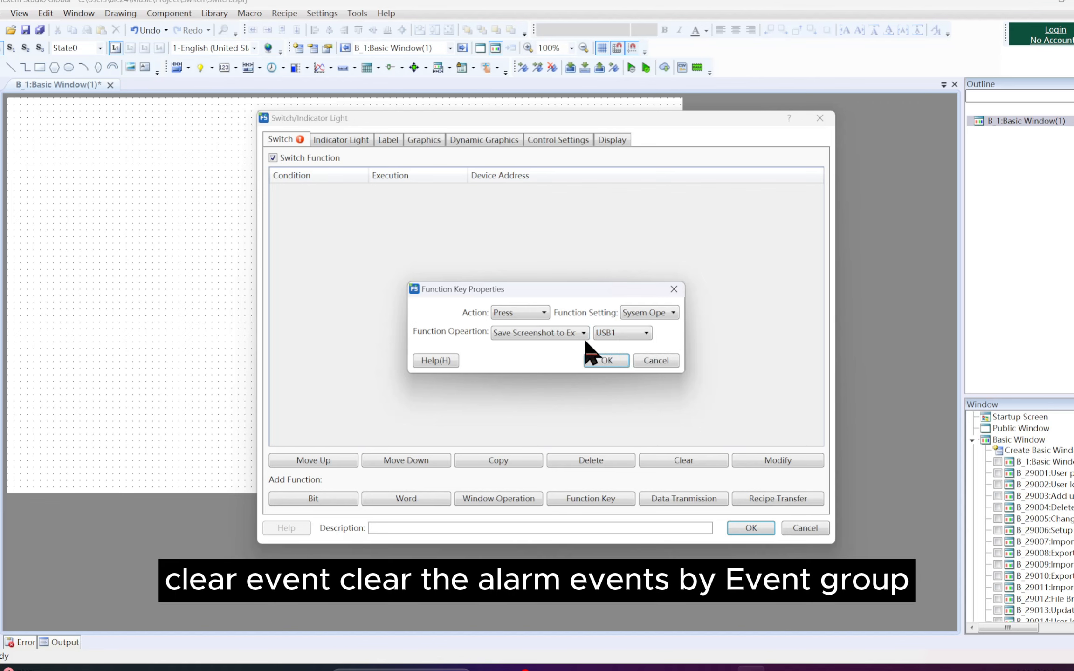
Change the function operation to Clear Event and check the From and To event group choices.
left_click(582, 334)
left_click(594, 381)
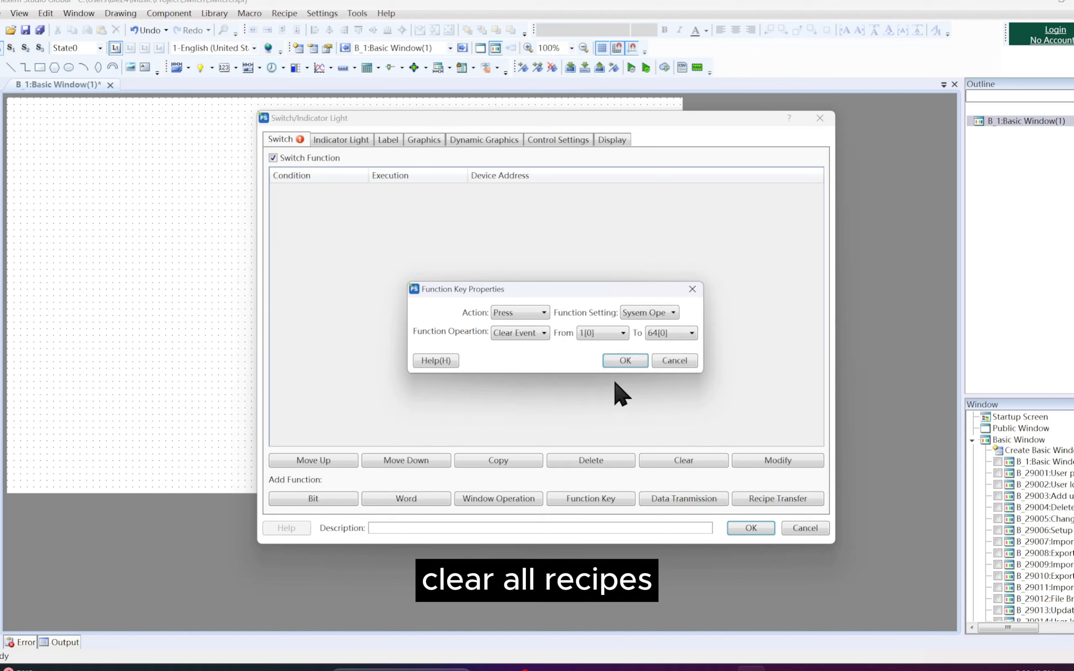
left_click(621, 333)
left_click(685, 336)
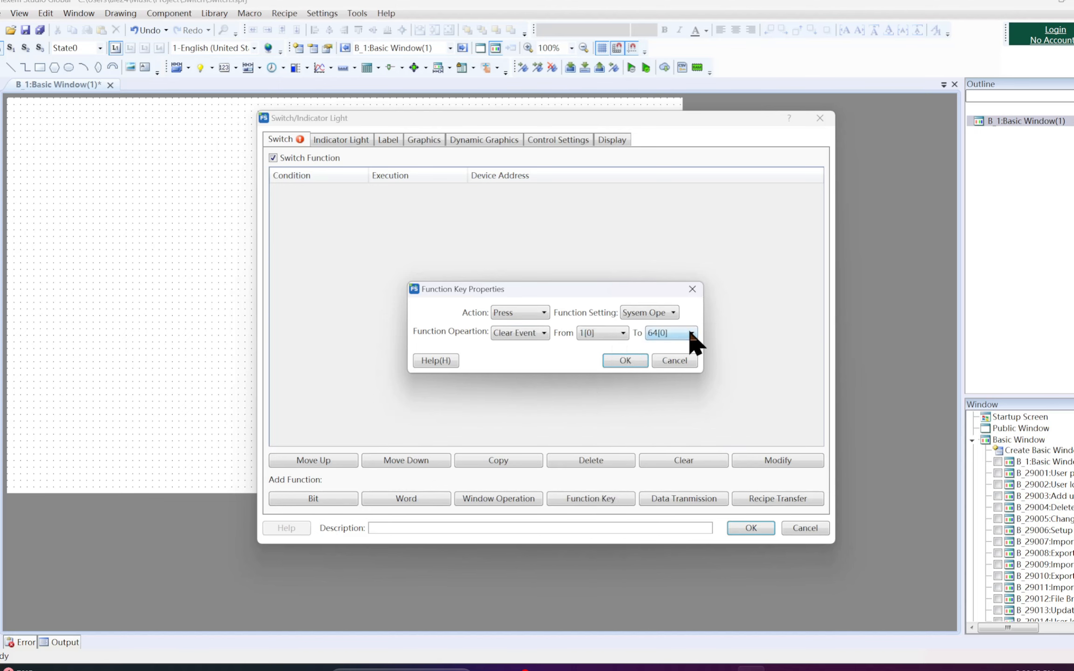
left_click(684, 337)
Switch the function operation to Clear All Recipes, followed by Clear RW.
left_click(544, 334)
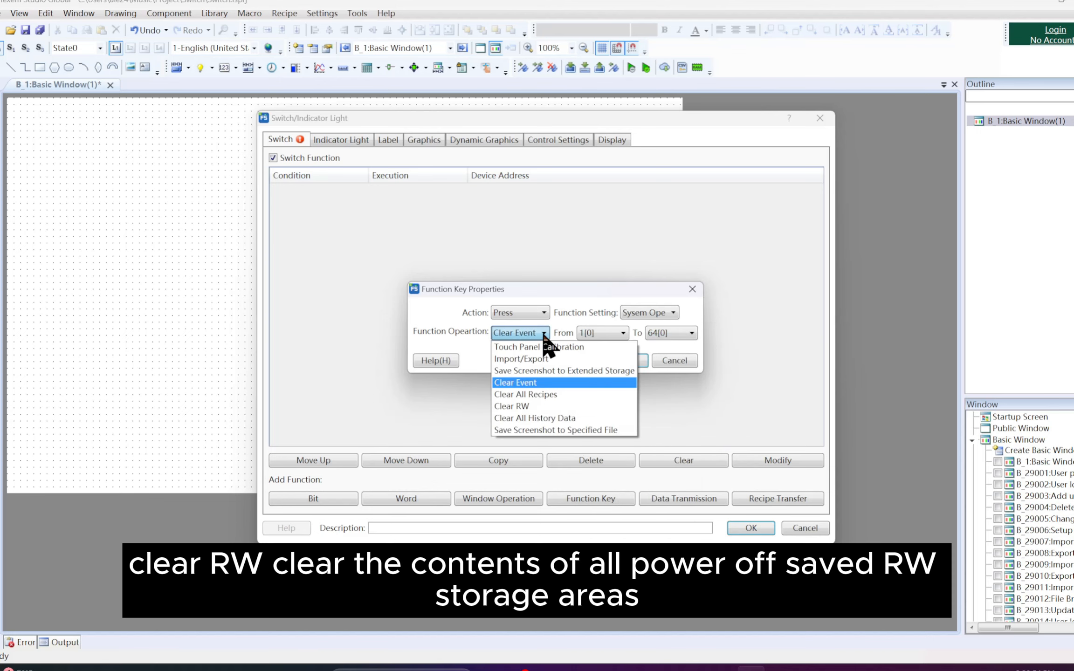
left_click(541, 333)
left_click(576, 394)
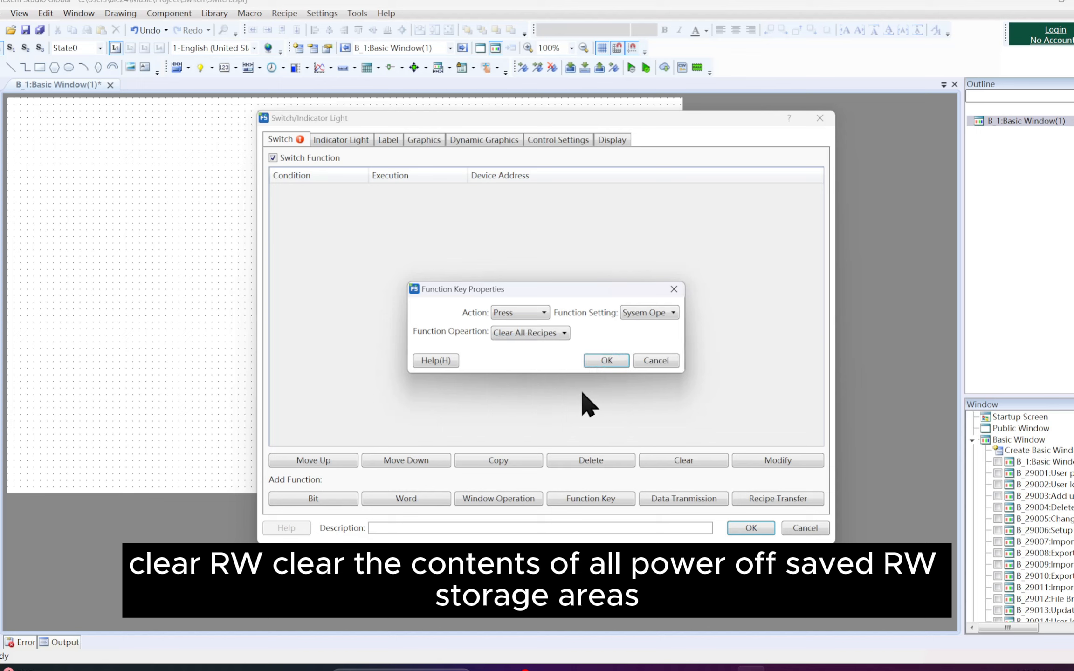
left_click(569, 334)
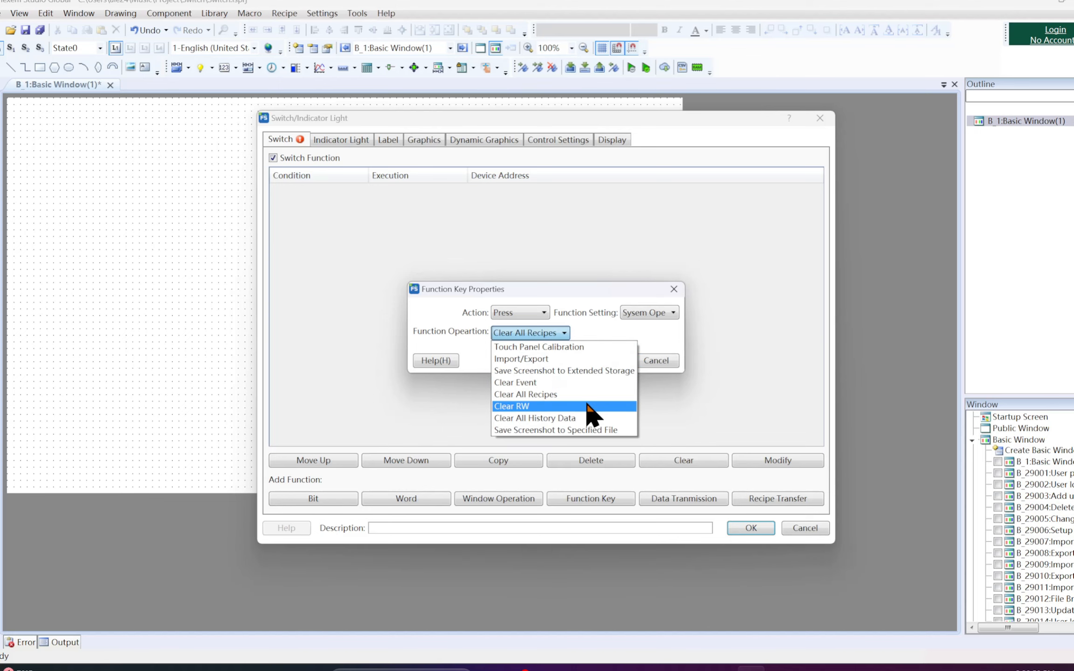
left_click(587, 404)
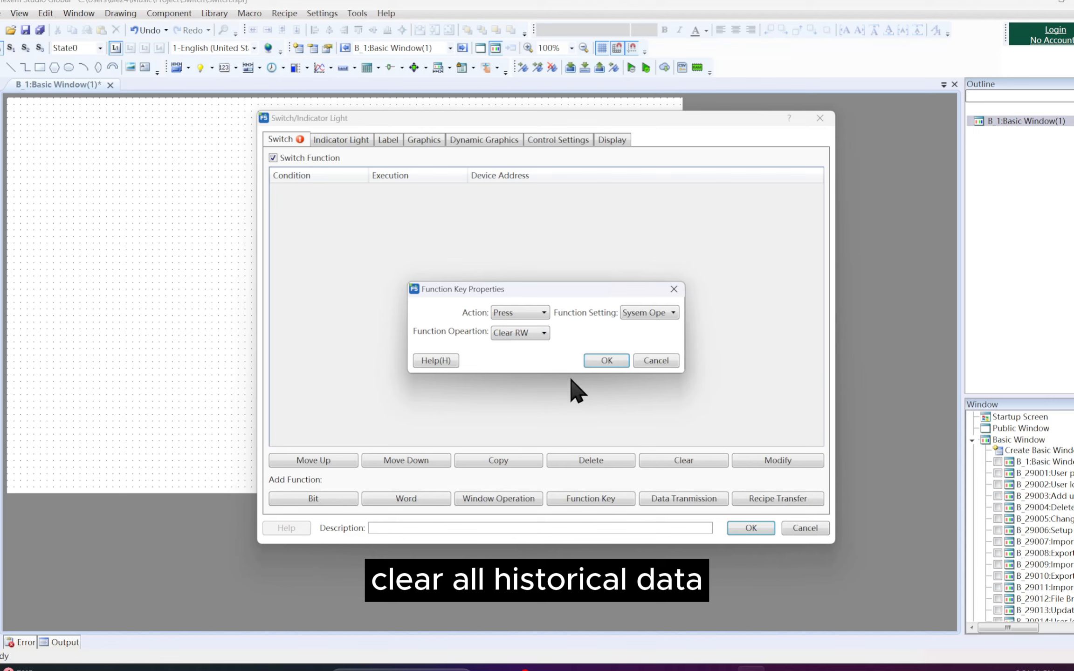
Switch the function operation to Clear All History Data, followed by Save Screenshot to Specified File.
left_click(544, 333)
left_click(597, 419)
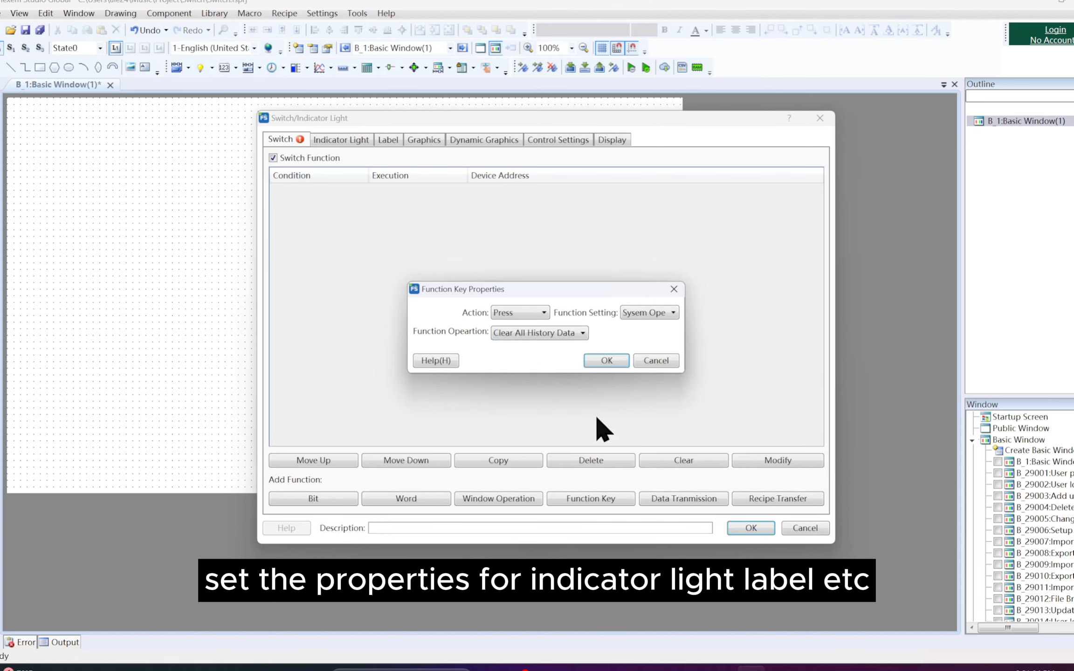
left_click(583, 334)
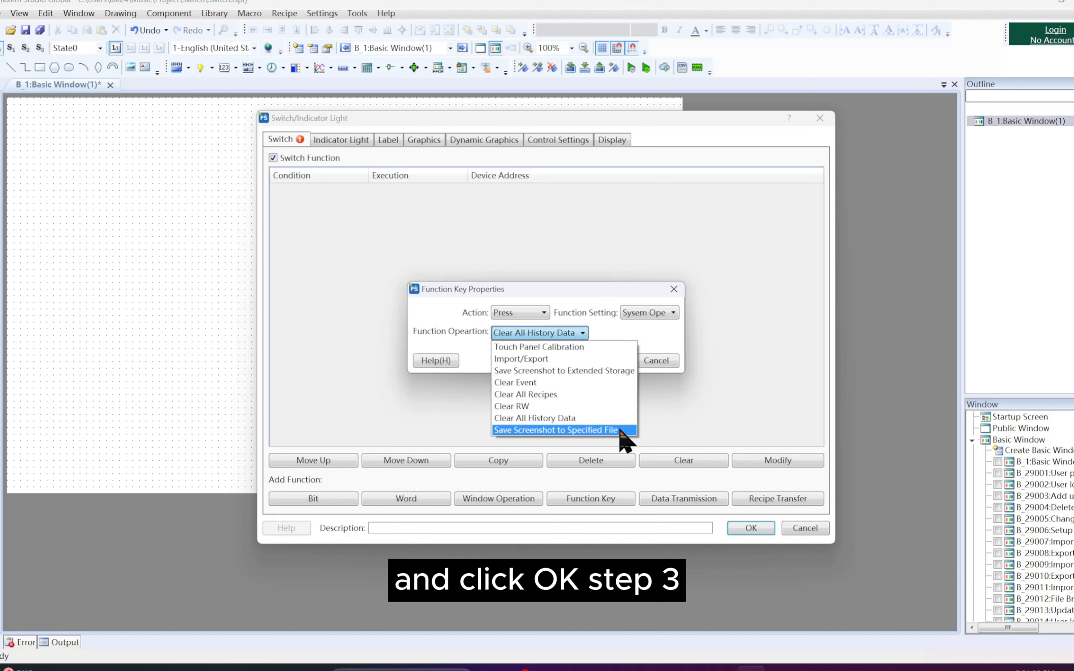
left_click(619, 428)
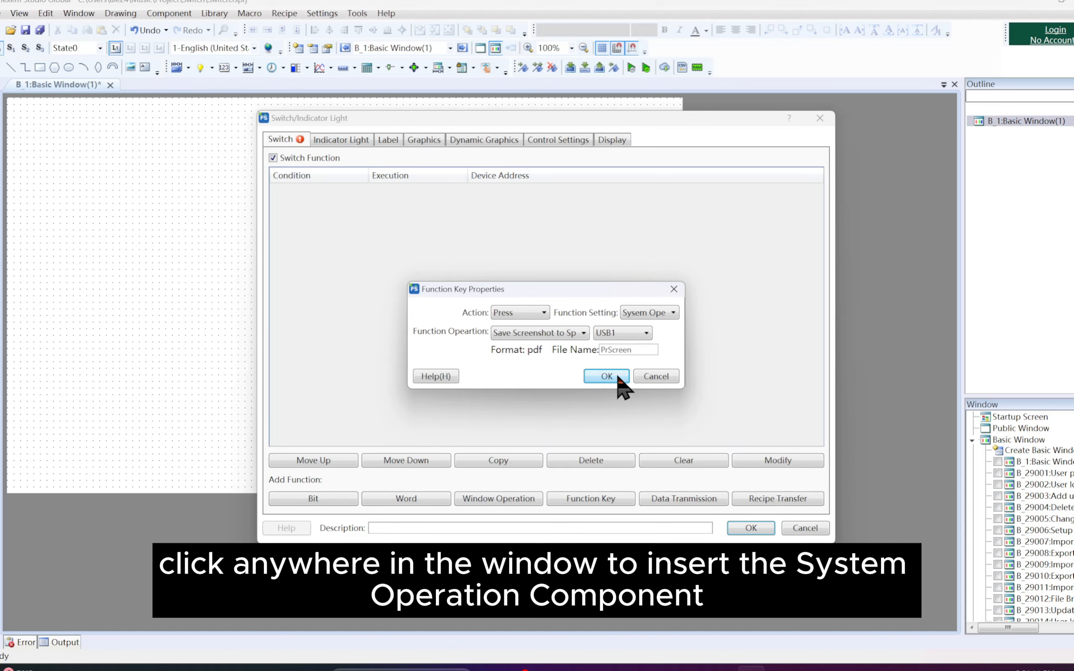
Set the function operation to Touch Panel Calibration and confirm the function key.
left_click(580, 334)
left_click(578, 343)
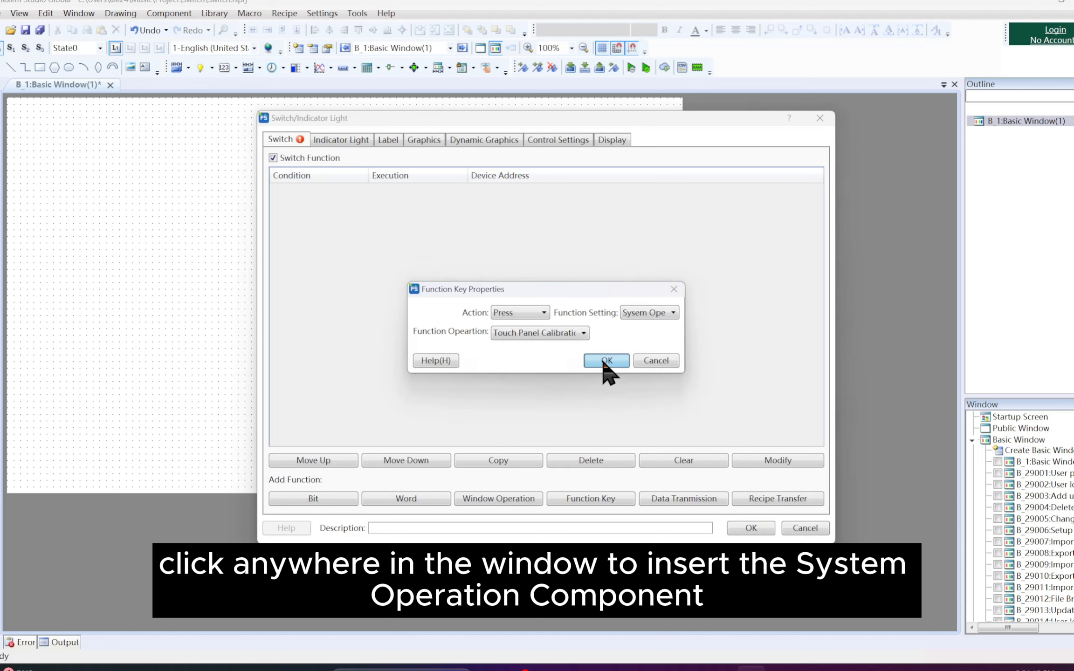
left_click(606, 361)
Accept the system operation switch, place it left of the basic window's centre and enlarge it.
left_click(751, 528)
left_click(179, 229)
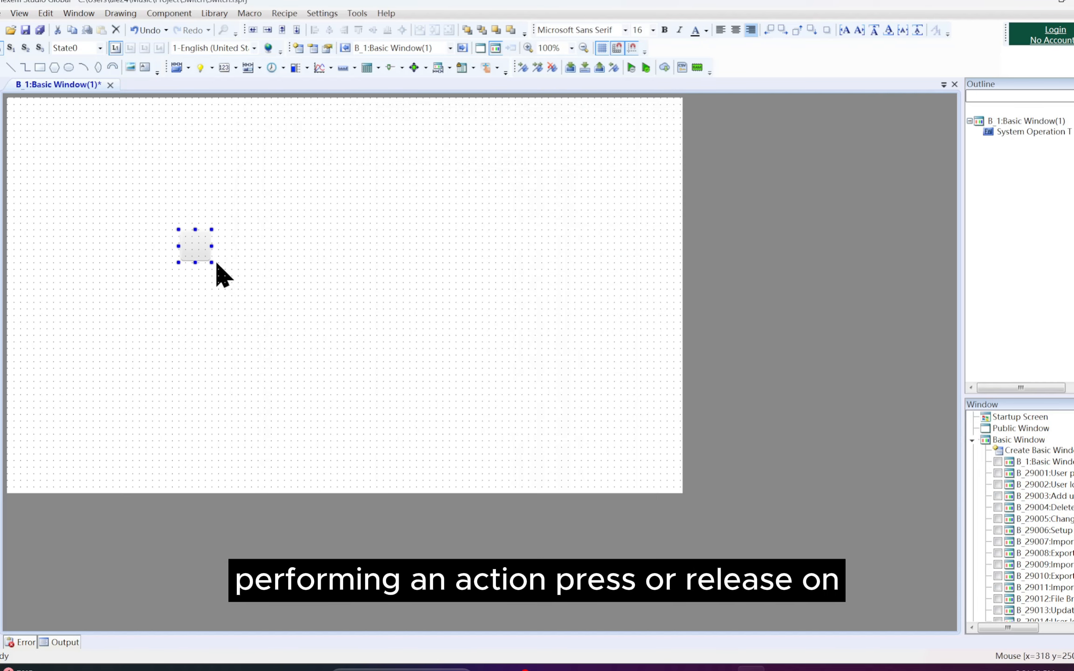
left_click_drag(217, 263, 264, 308)
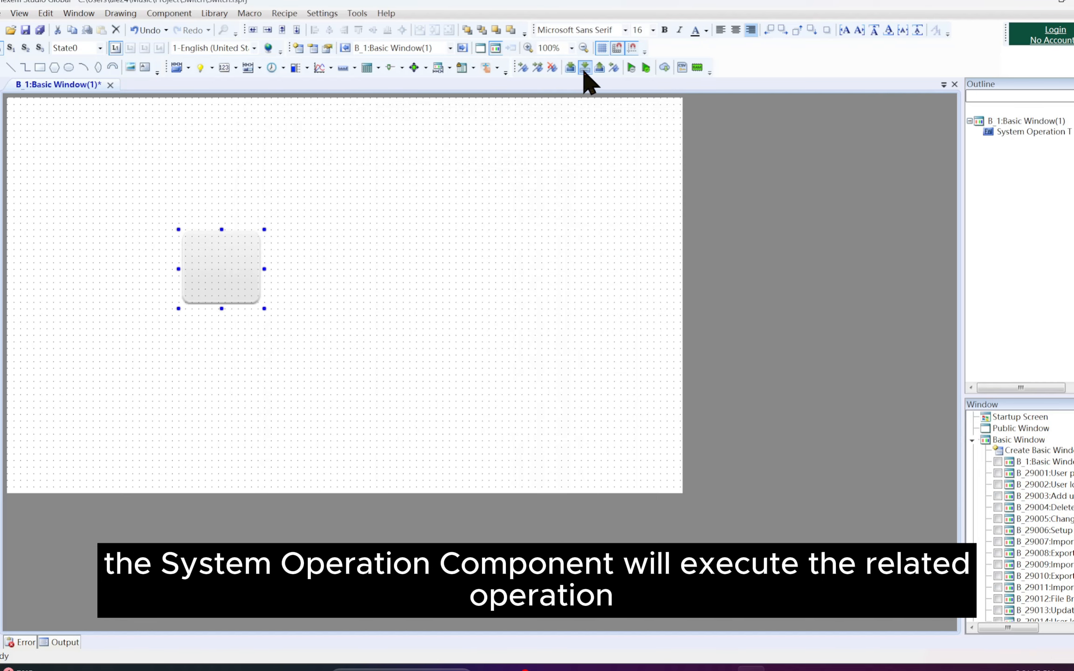
Test the touch panel calibration project in the emulator with the records cleared, and close the emulator.
left_click(632, 68)
left_click(559, 377)
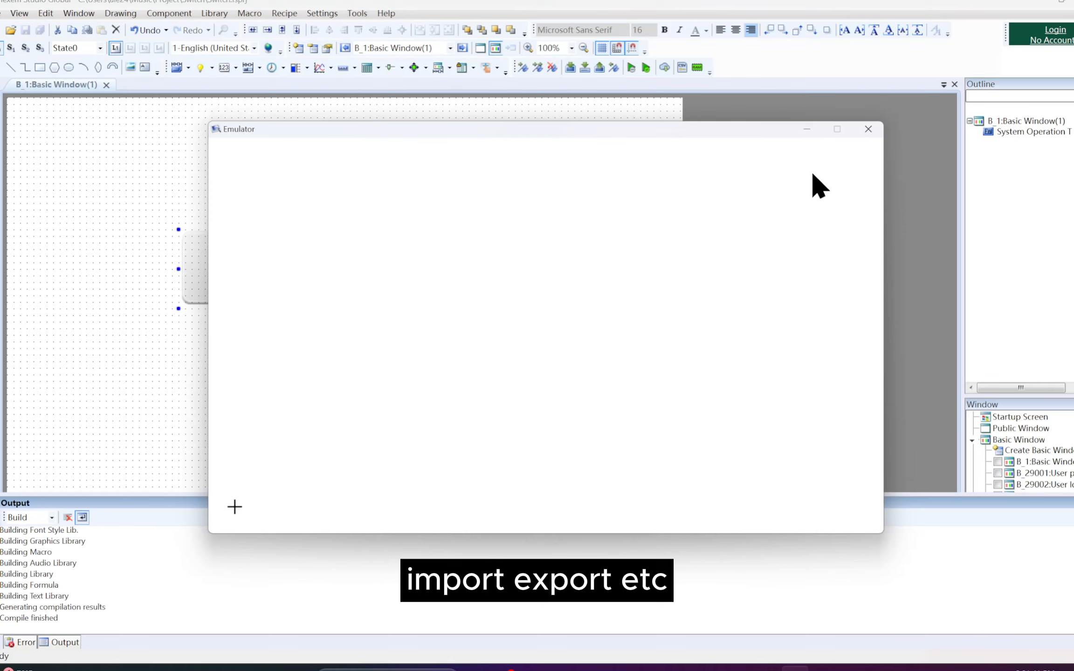
left_click(867, 128)
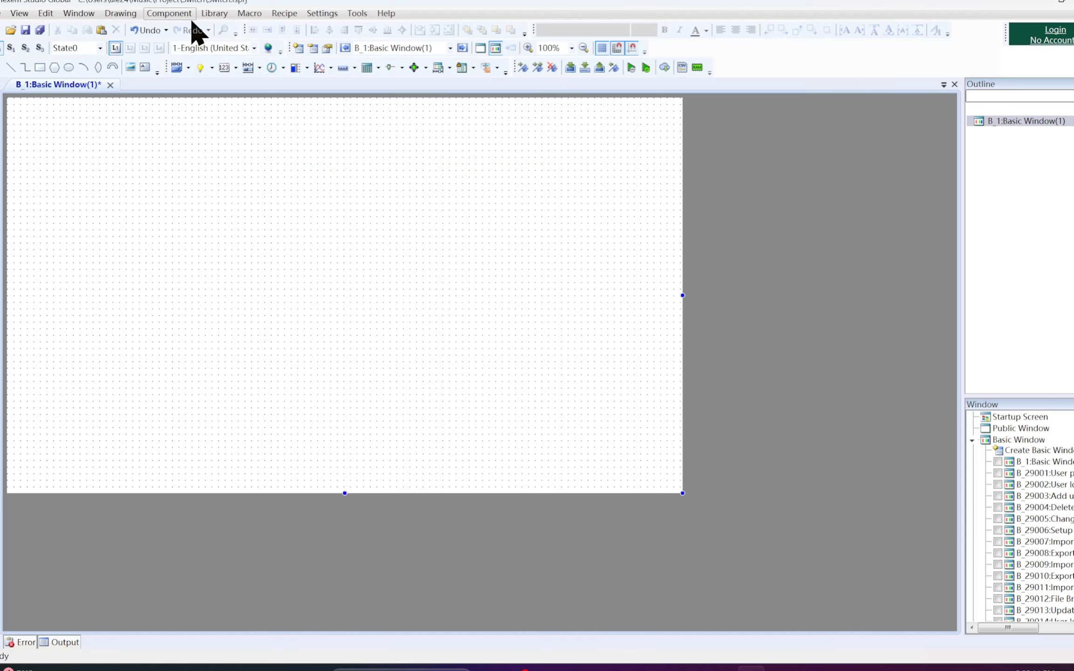
Create another Function Key switch and set its function setting to Print.
left_click(189, 14)
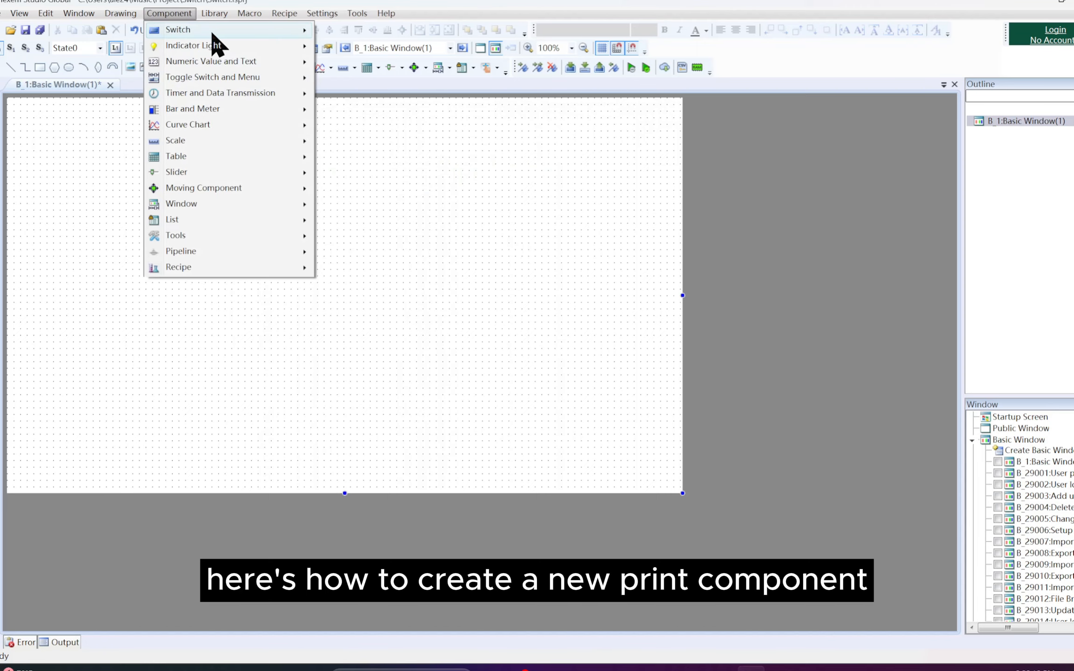
mouse_move(264, 33)
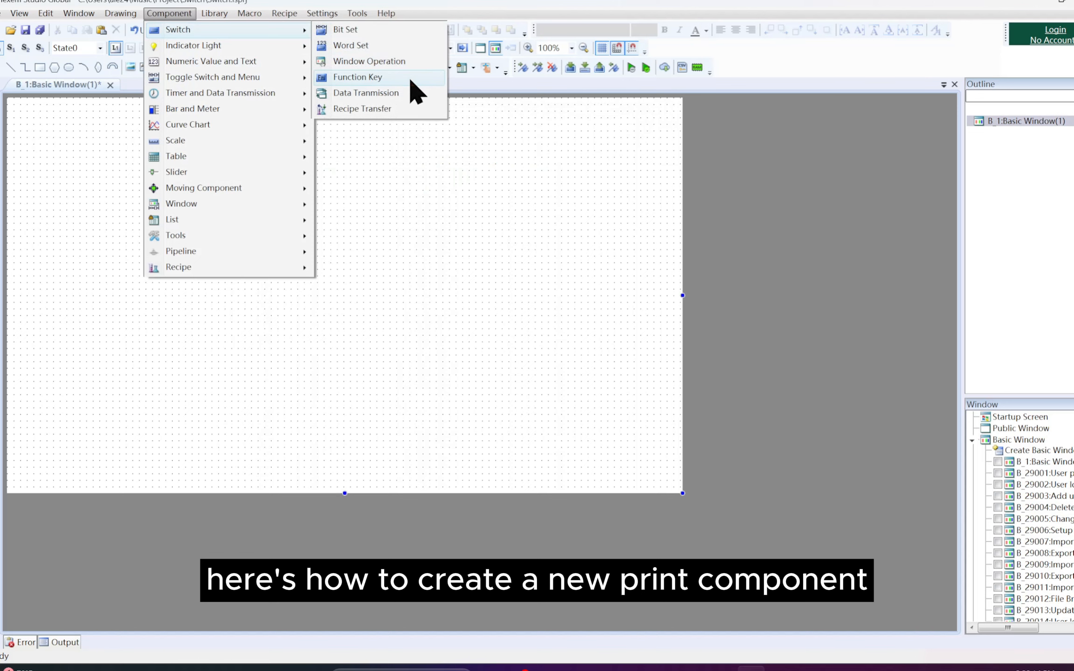
left_click(357, 77)
left_click(503, 110)
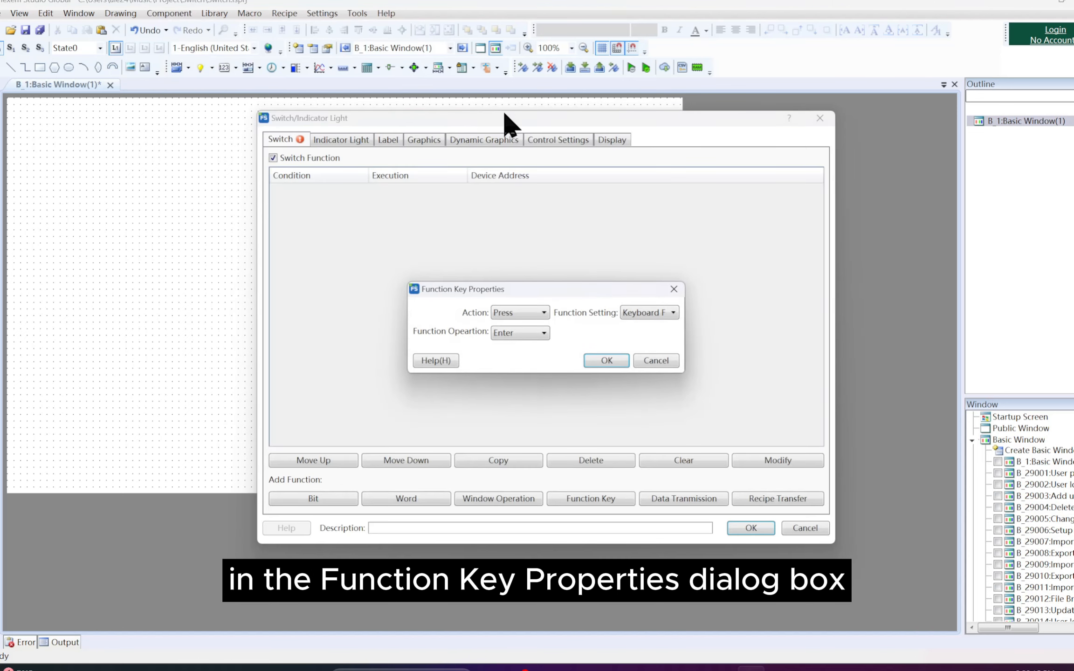
left_click(623, 311)
left_click(662, 363)
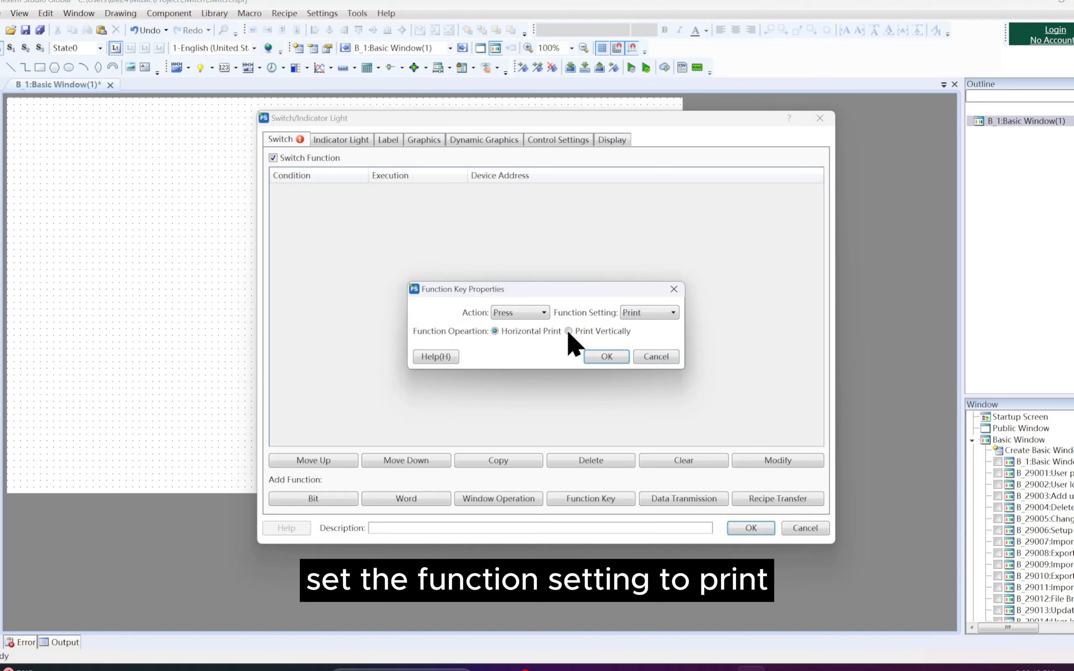
Keep the Press action and Horizontal Print operation, and confirm the print function key.
left_click(544, 313)
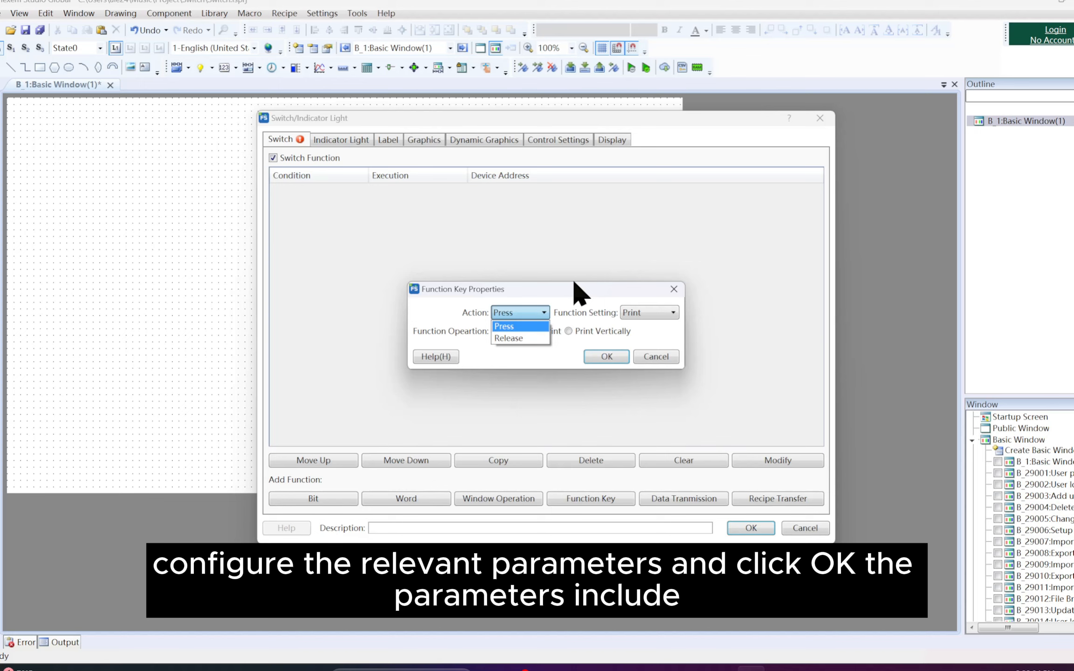
left_click(555, 345)
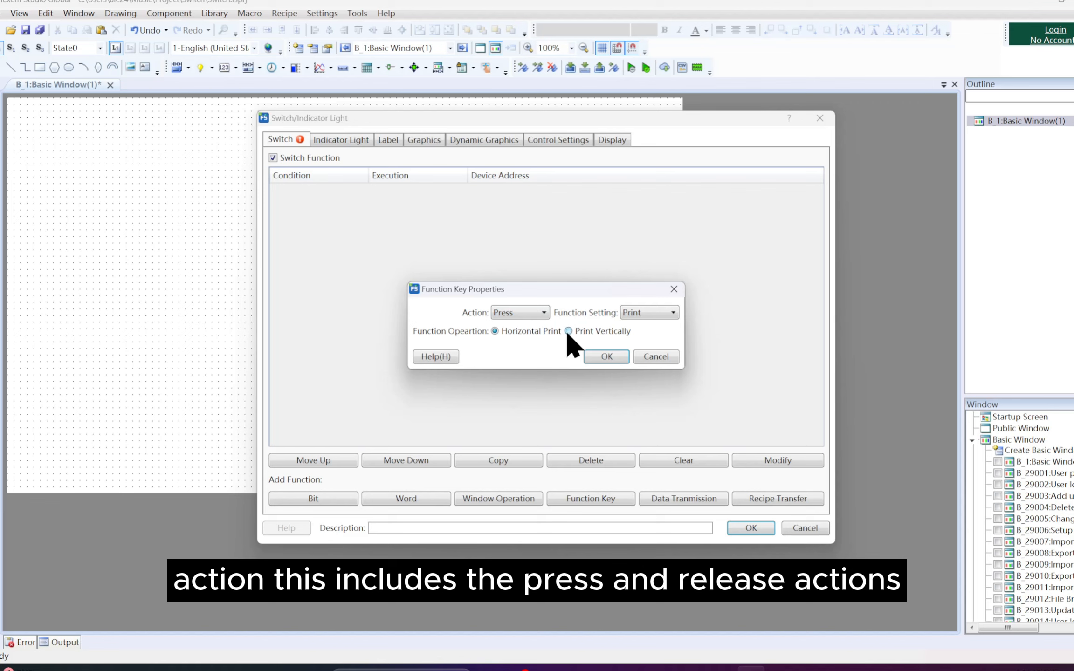
left_click(496, 330)
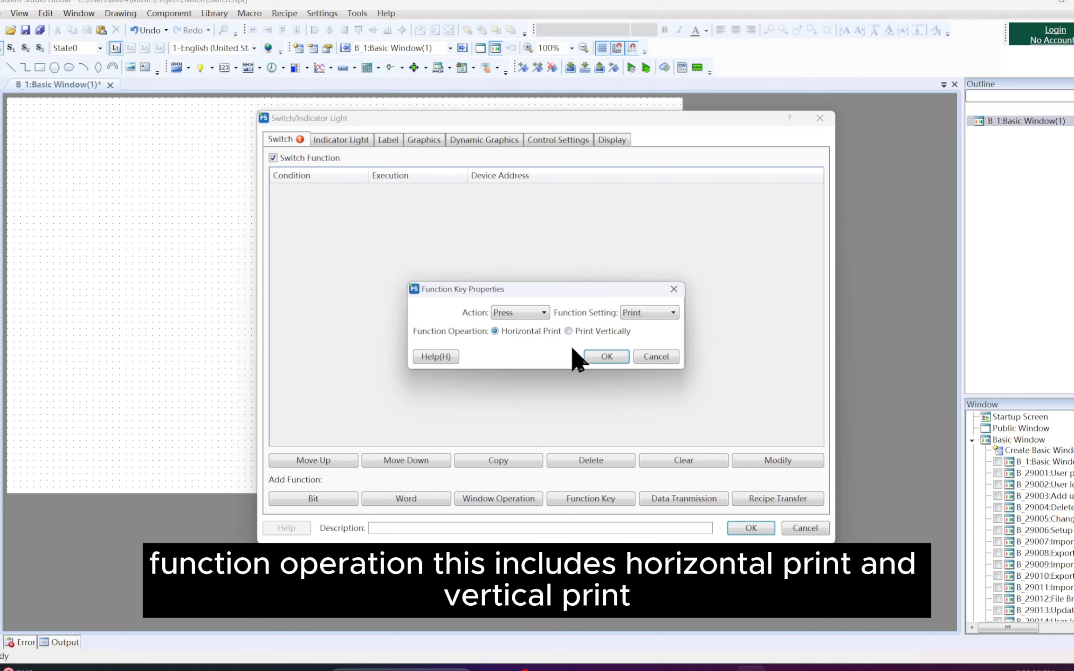
left_click(597, 356)
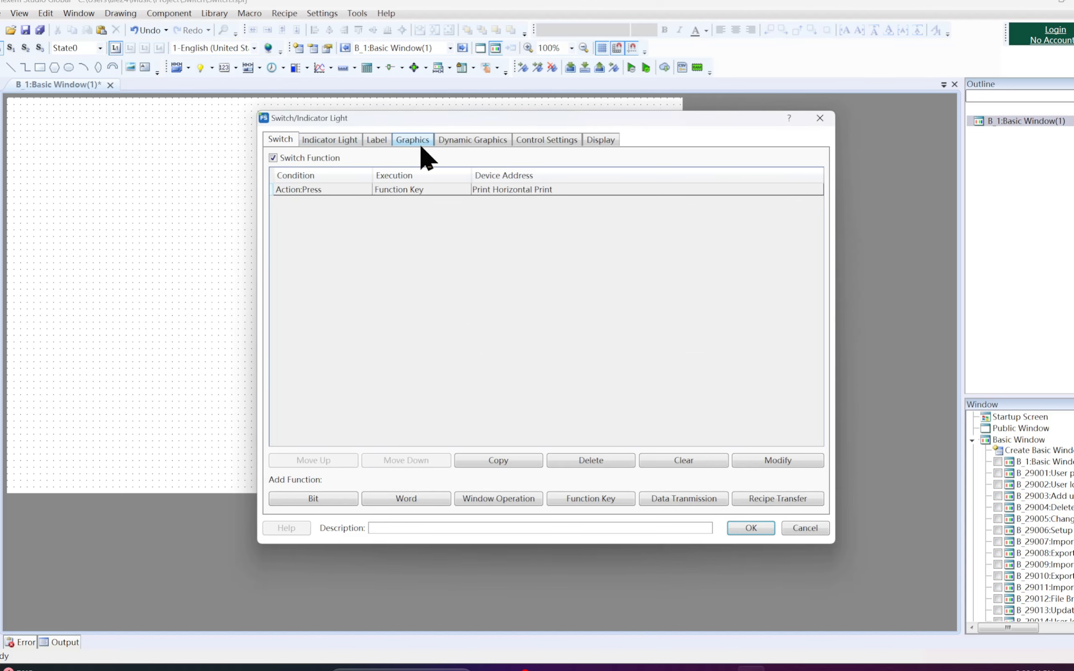
Accept the print switch, place it in the basic window, widen it slightly and move it near the lower-right corner.
left_click(738, 524)
left_click(92, 183)
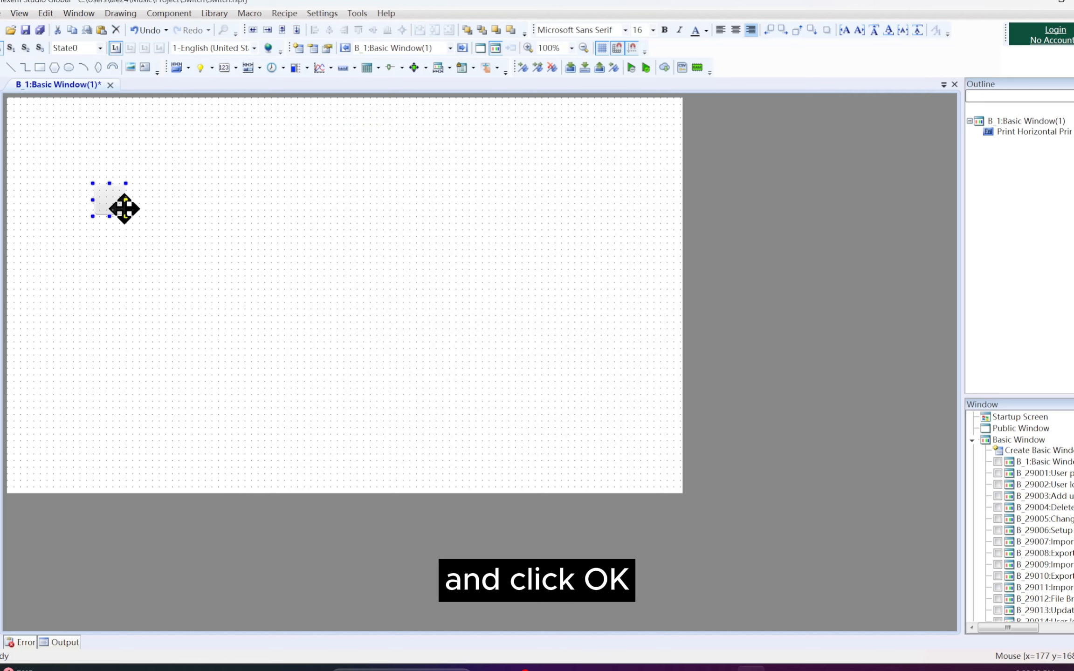
left_click_drag(126, 216, 568, 424)
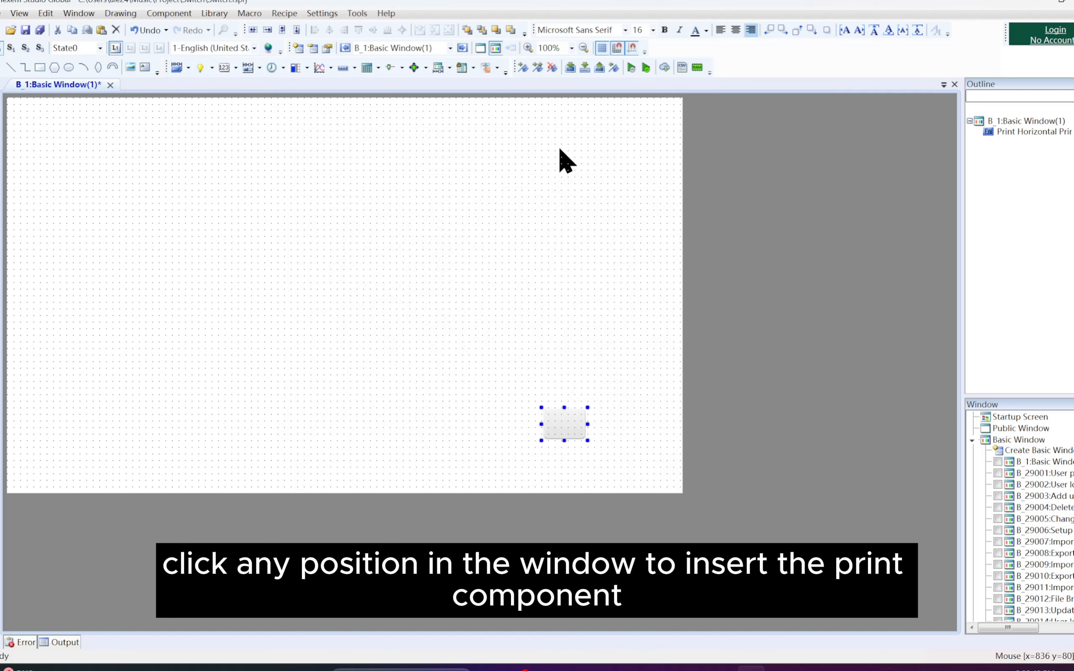
Run the print switch project in the emulator, clearing RW, recipe, sampling, alert and special register records, and close the emulator.
left_click(630, 67)
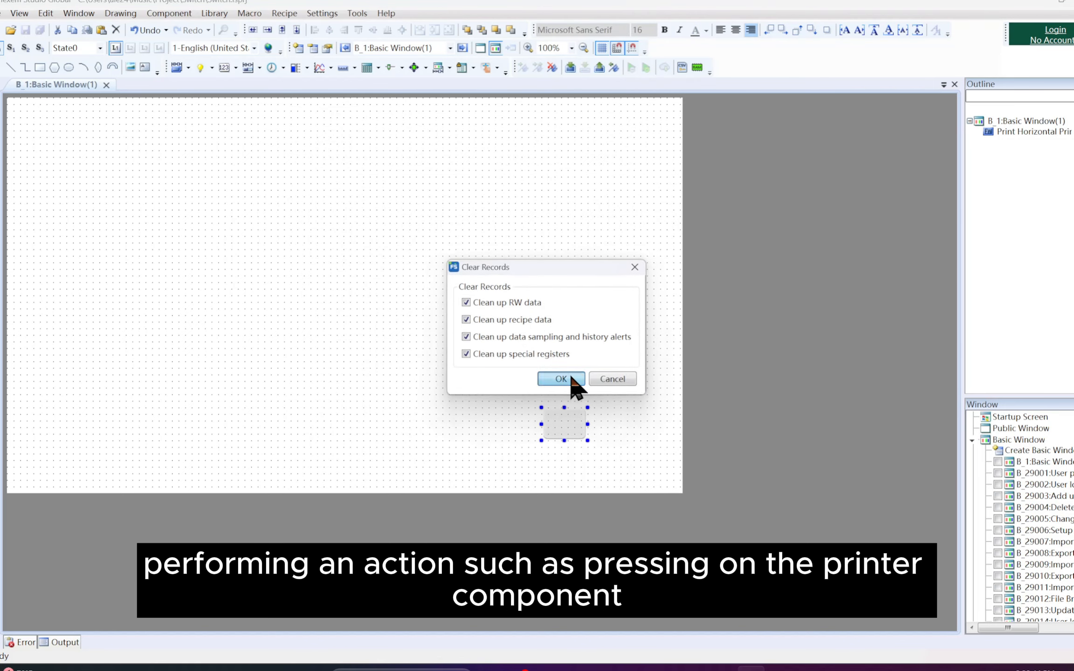
left_click(570, 377)
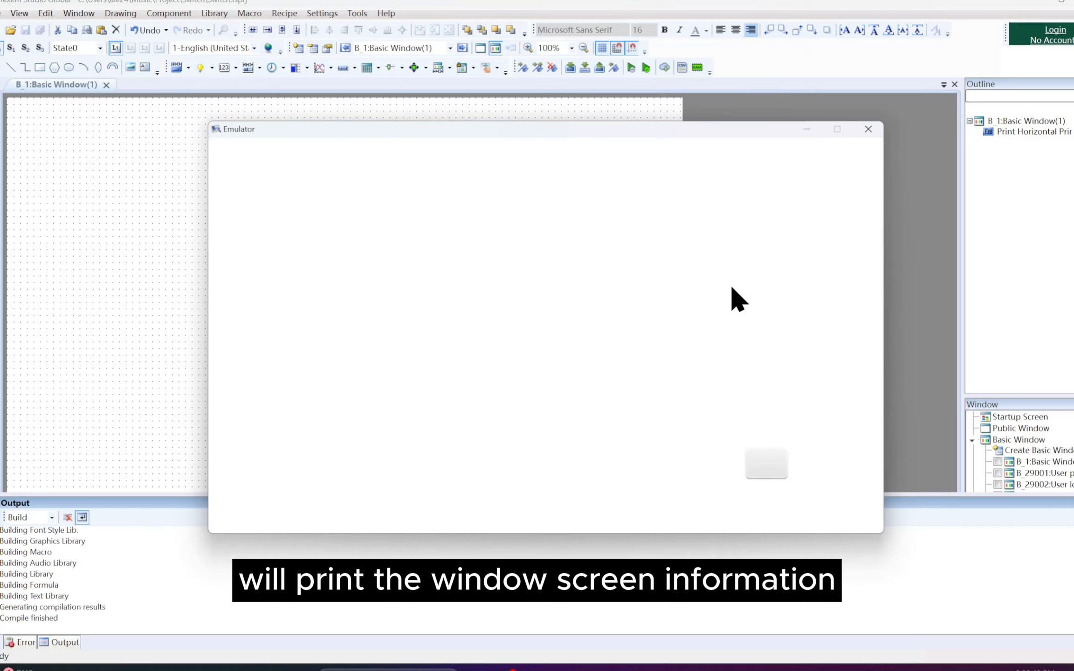
left_click(869, 132)
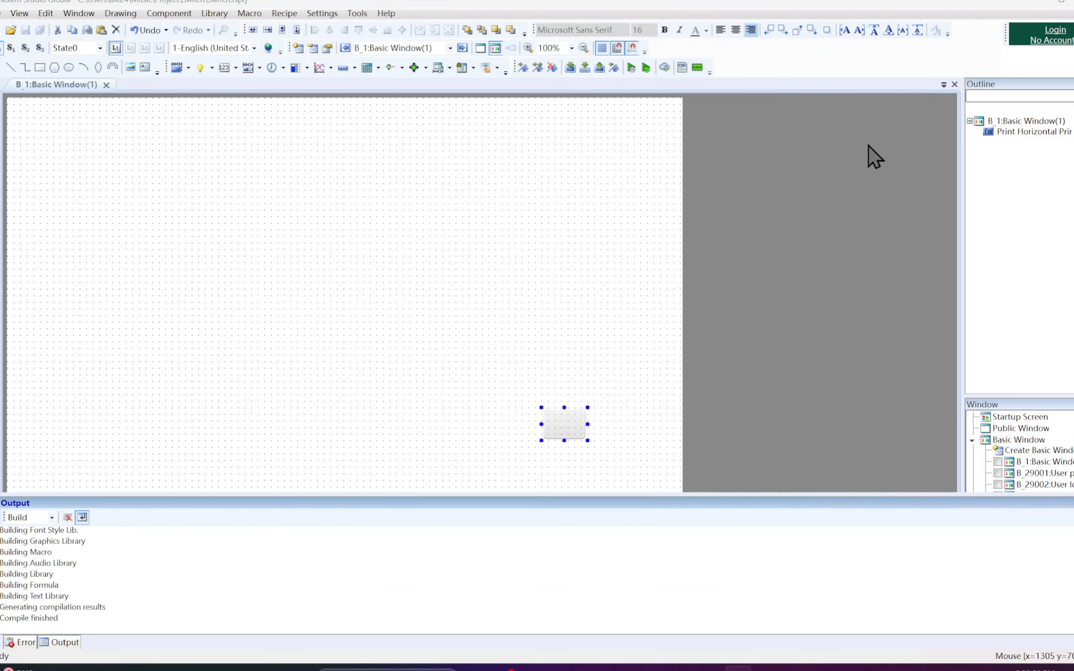